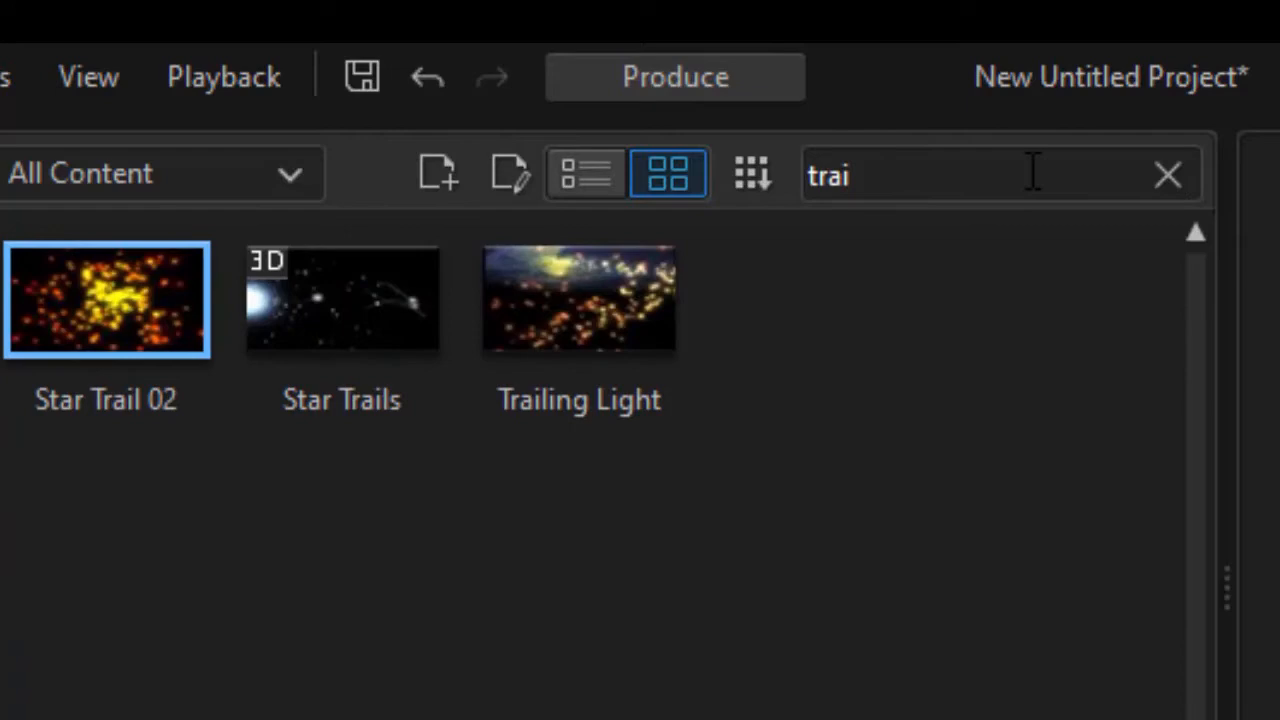
# - Place the Trailing Light particle at the start of video track 2, stretch it to the end of the standingBatteries clip, and preview it
pyautogui.moveTo(580, 305); pyautogui.dragTo(114, 600)
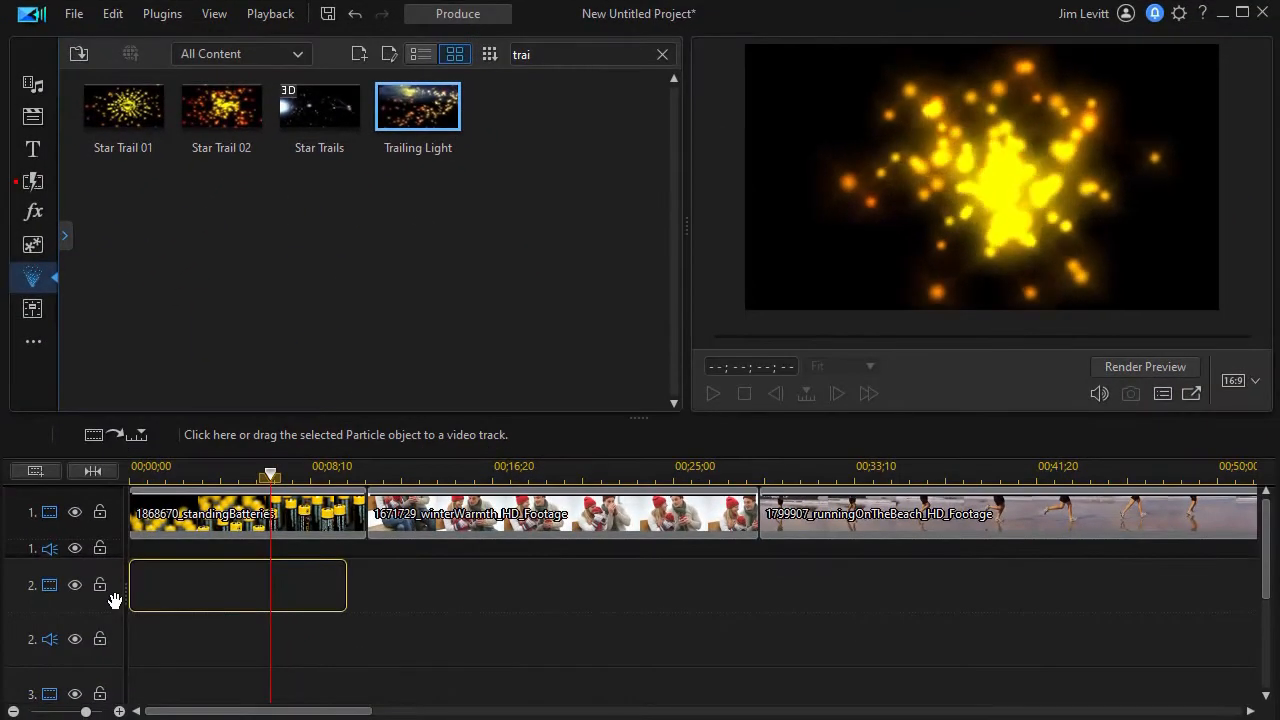
pyautogui.moveTo(344, 582); pyautogui.dragTo(367, 568)
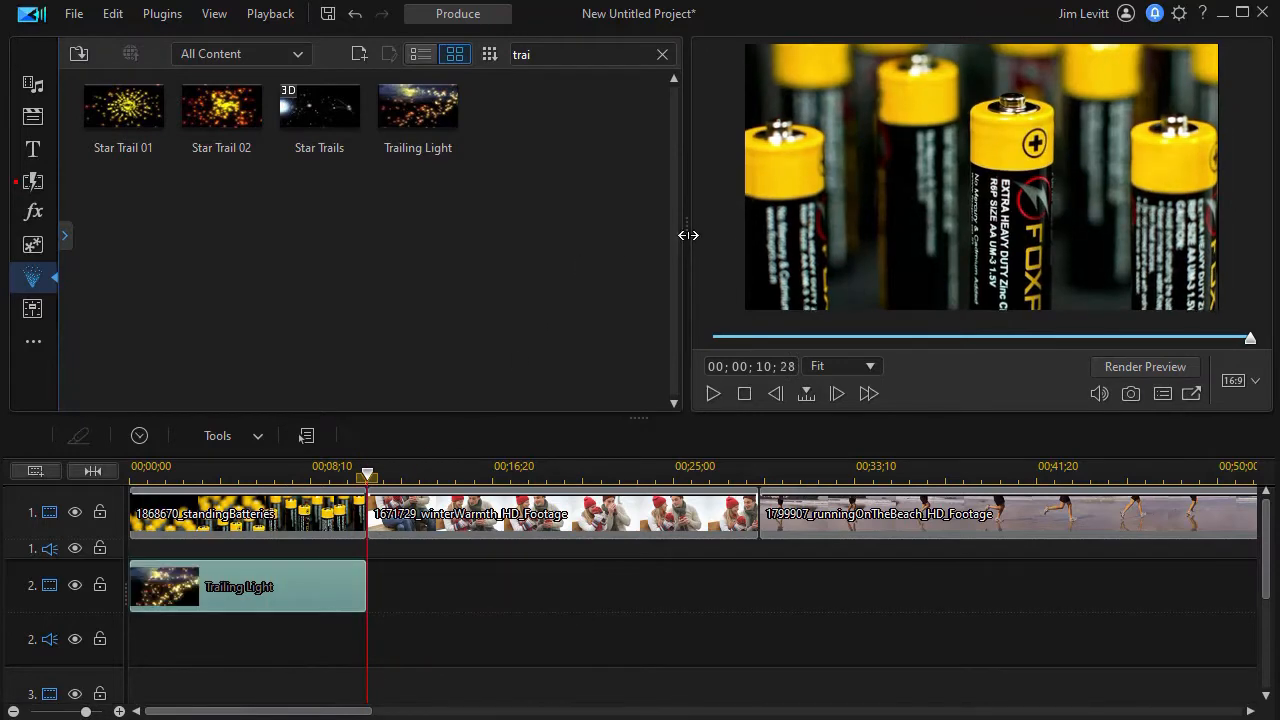
pyautogui.moveTo(686, 230); pyautogui.dragTo(390, 296)
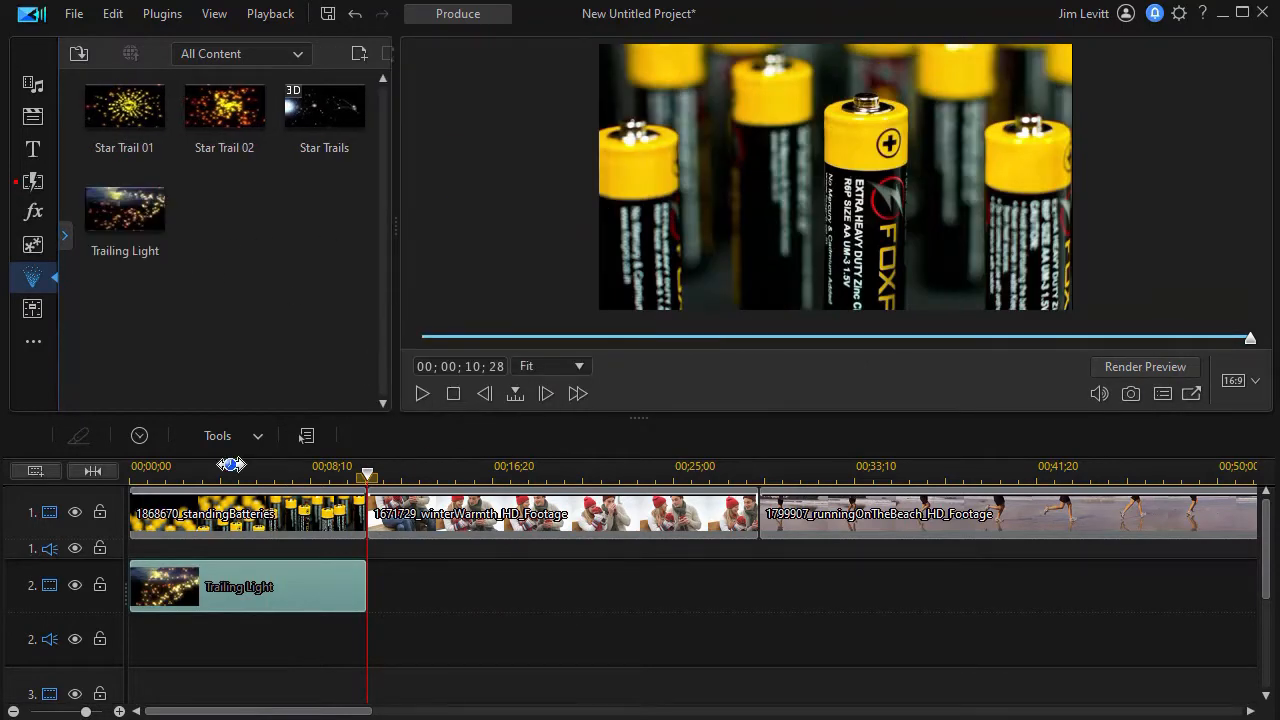
pyautogui.click(166, 472)
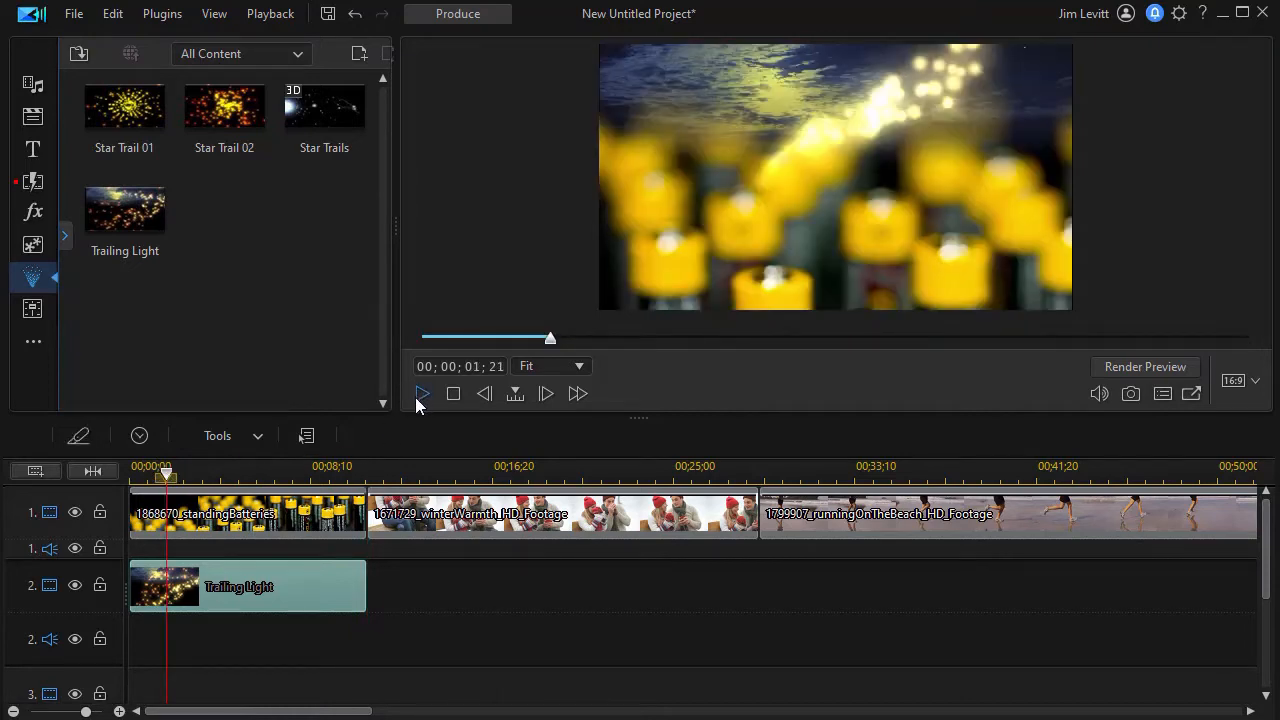
pyautogui.click(421, 396)
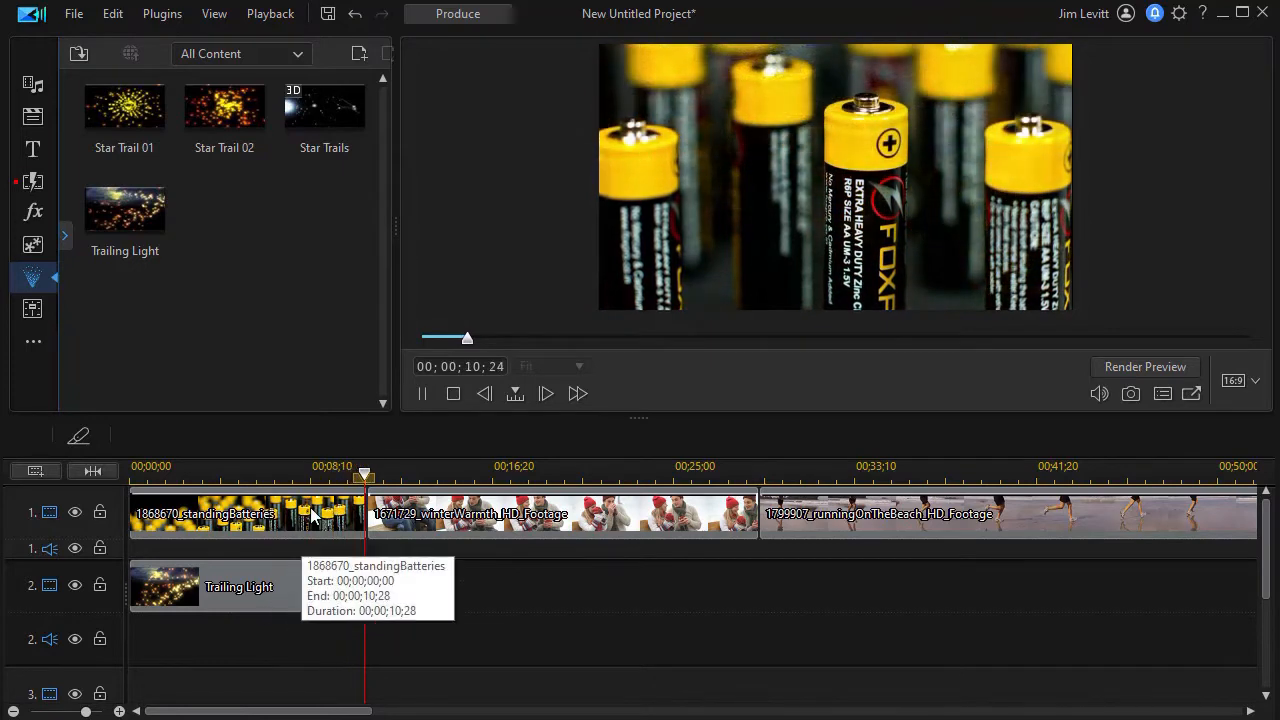
# - Open the Trailing Light clip on track 2 in the Particle Designer and remove its background image
pyautogui.click(321, 585)
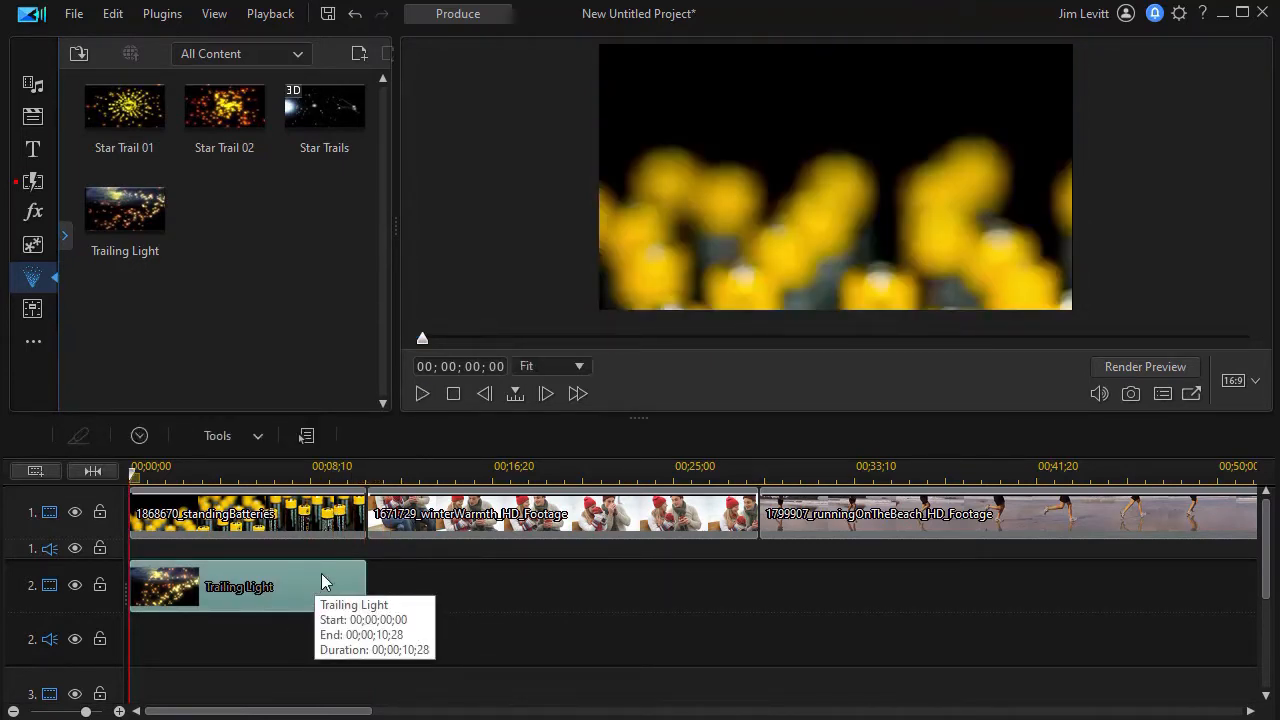
pyautogui.doubleClick(321, 581)
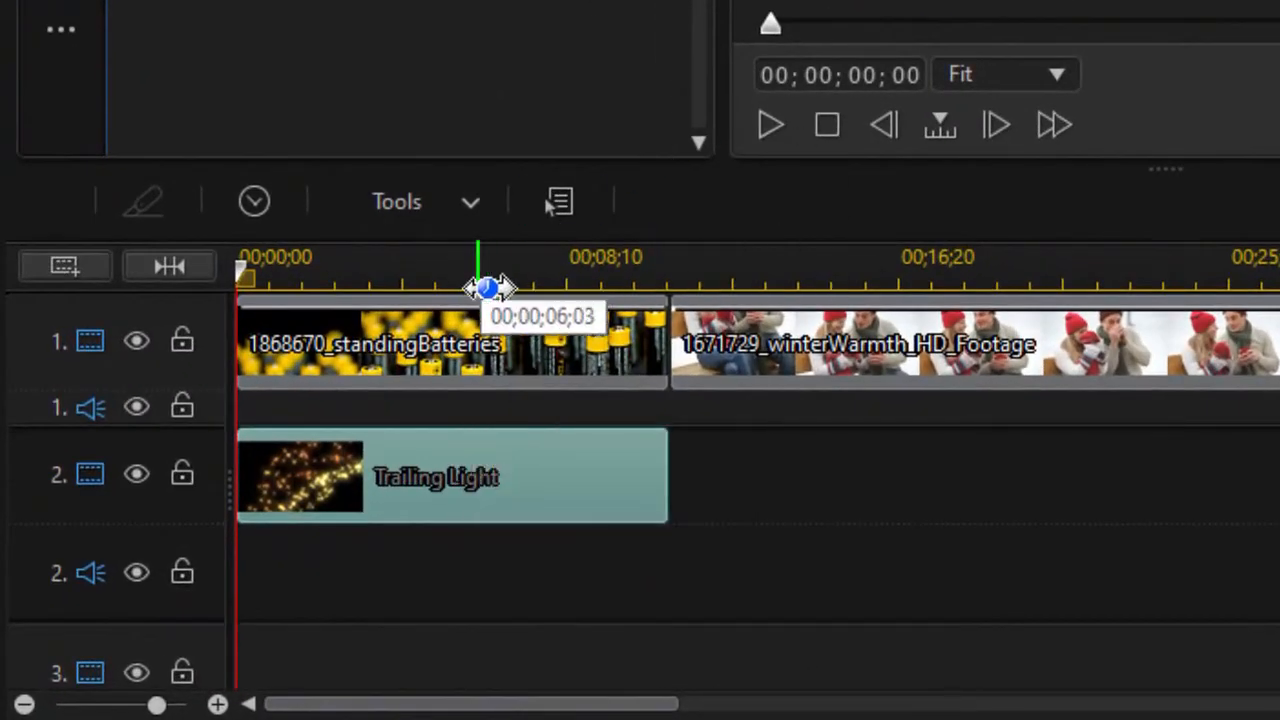
# - With the playhead at 00;00;04;01, open the Trailing Light clip in the Mask Designer
pyautogui.click(398, 267)
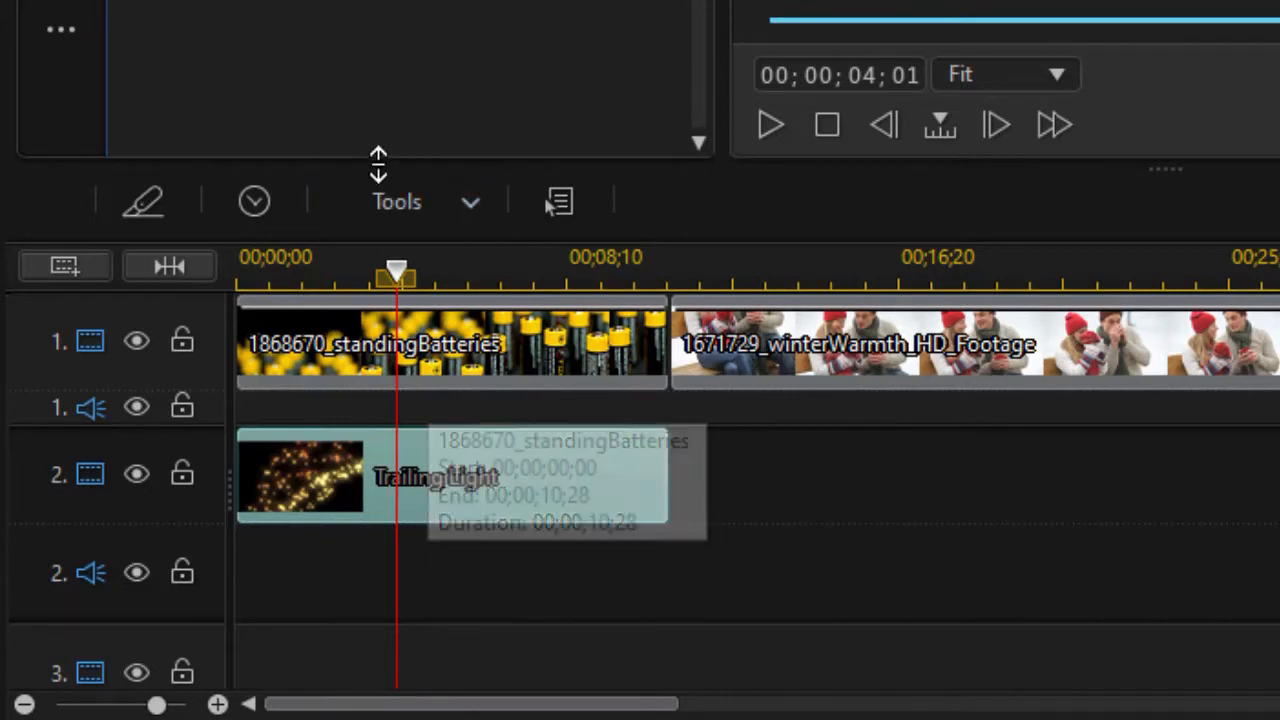
pyautogui.click(413, 205)
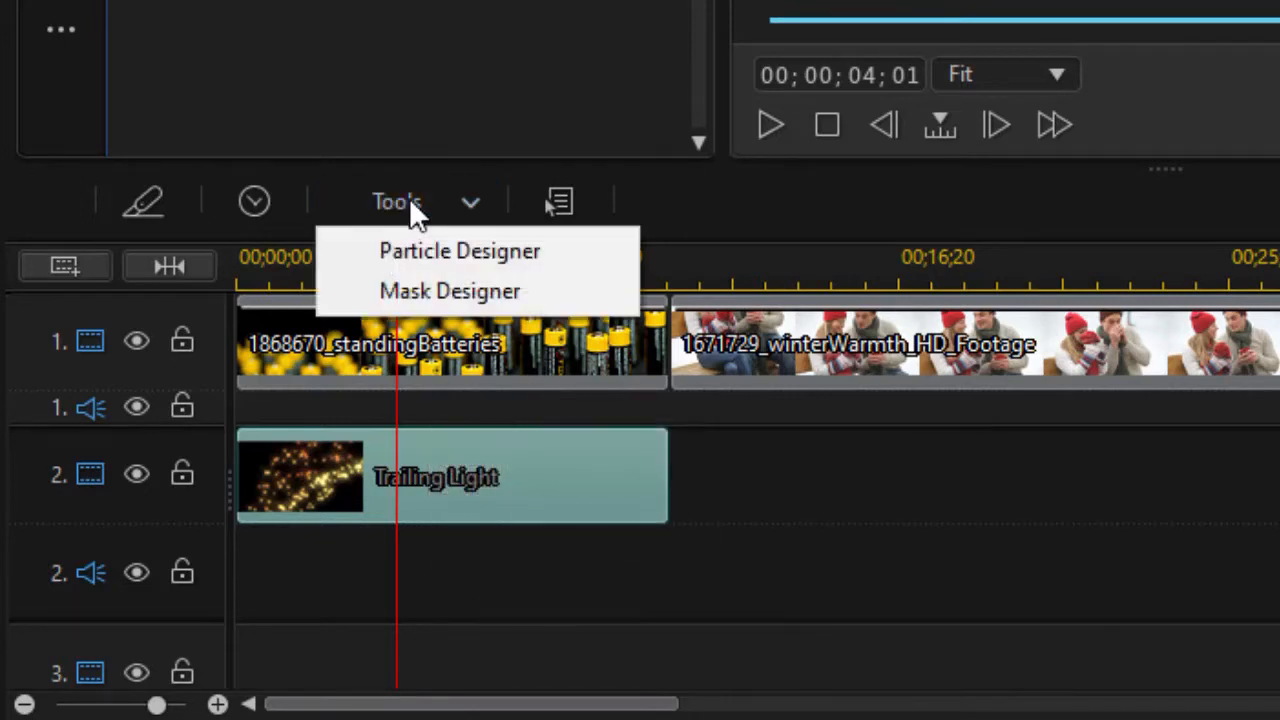
pyautogui.click(450, 293)
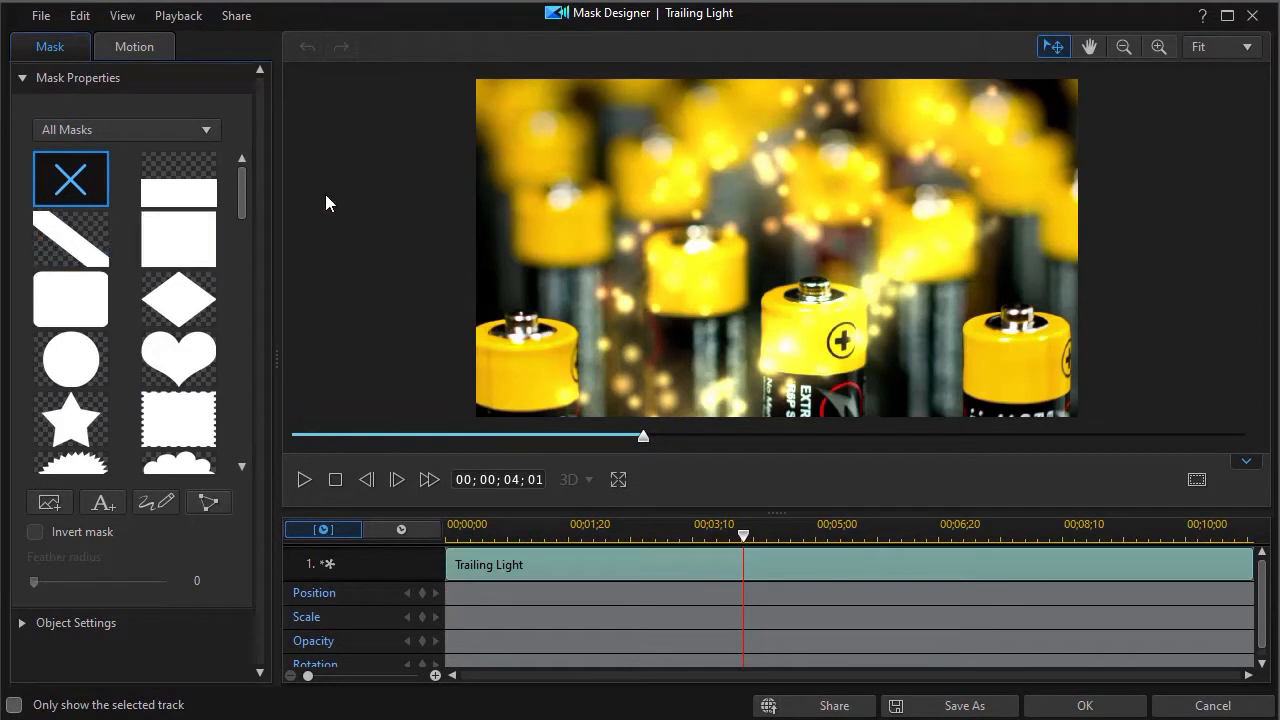
# - Apply the diagonal band mask, rotate it to horizontal, and widen and lower it to cover the lower part of the frame
pyautogui.click(80, 254)
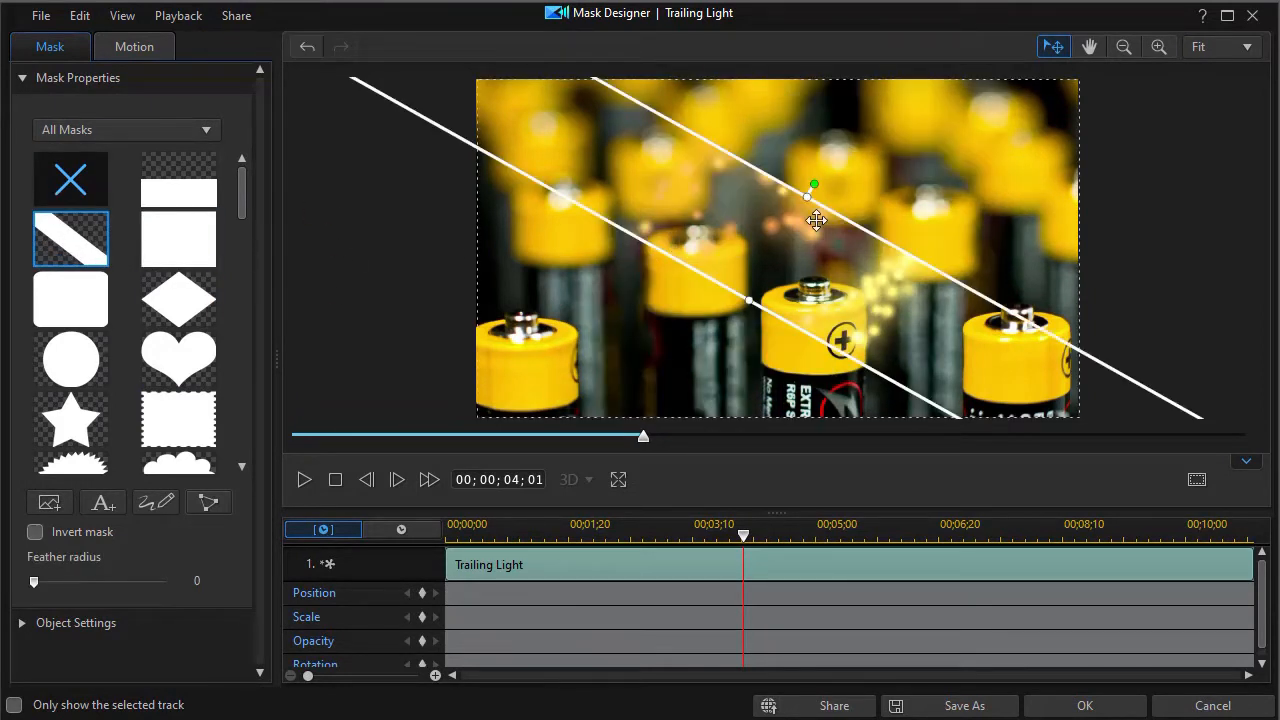
pyautogui.moveTo(817, 185); pyautogui.dragTo(774, 163)
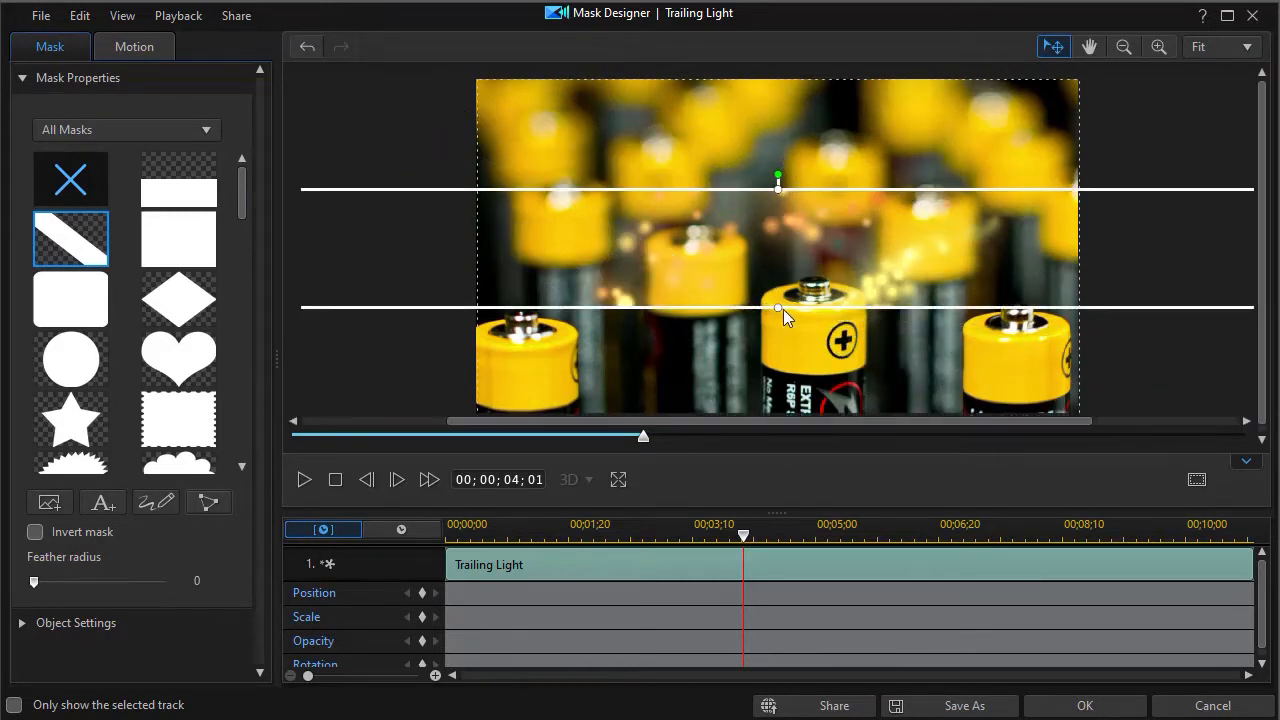
pyautogui.moveTo(780, 307); pyautogui.dragTo(760, 363)
pyautogui.moveTo(734, 254); pyautogui.dragTo(738, 322)
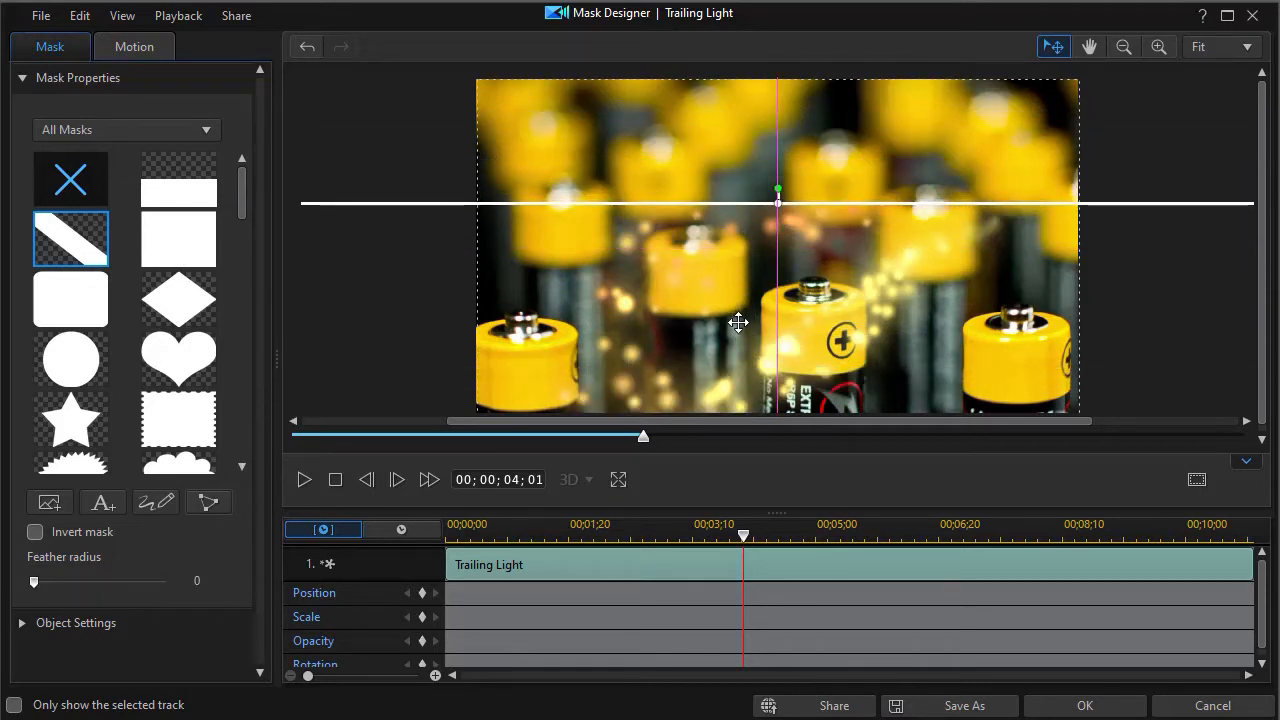
# - Animate the mask's position with a keyframe at 00;00;04;01 and a second one at 00;00;08;20 with the band raised
pyautogui.click(421, 593)
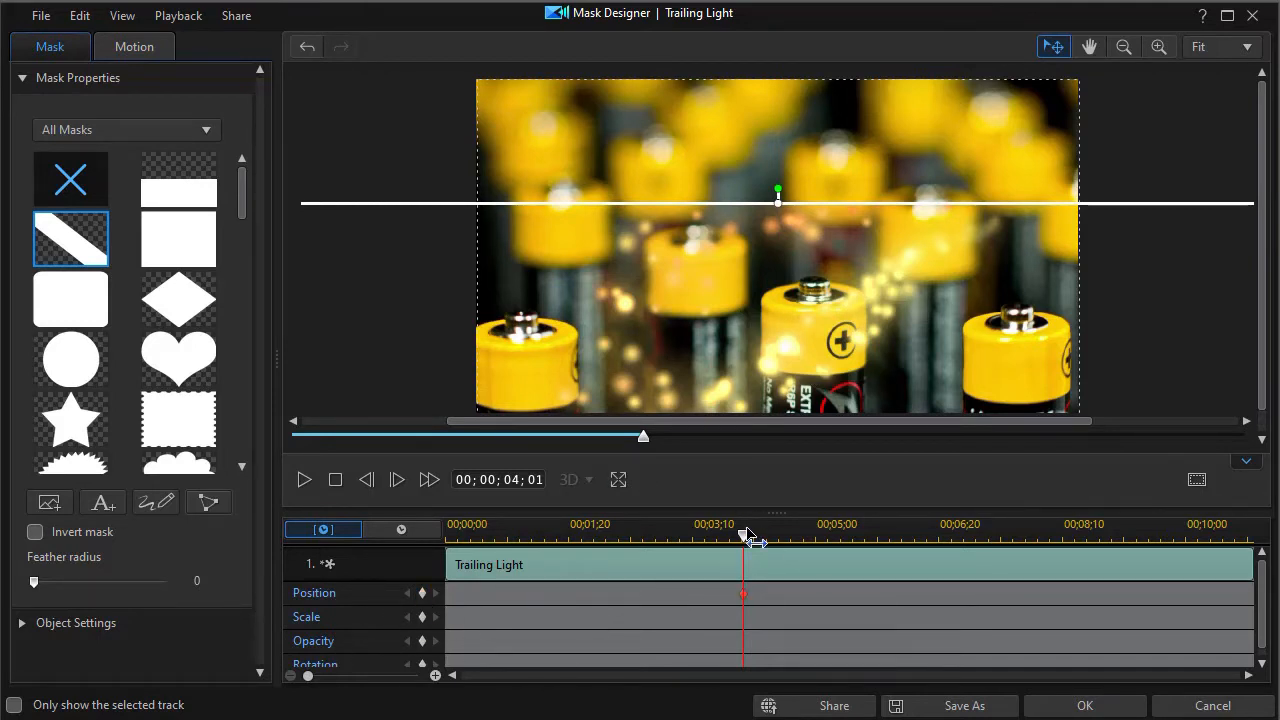
pyautogui.moveTo(745, 540); pyautogui.dragTo(851, 541)
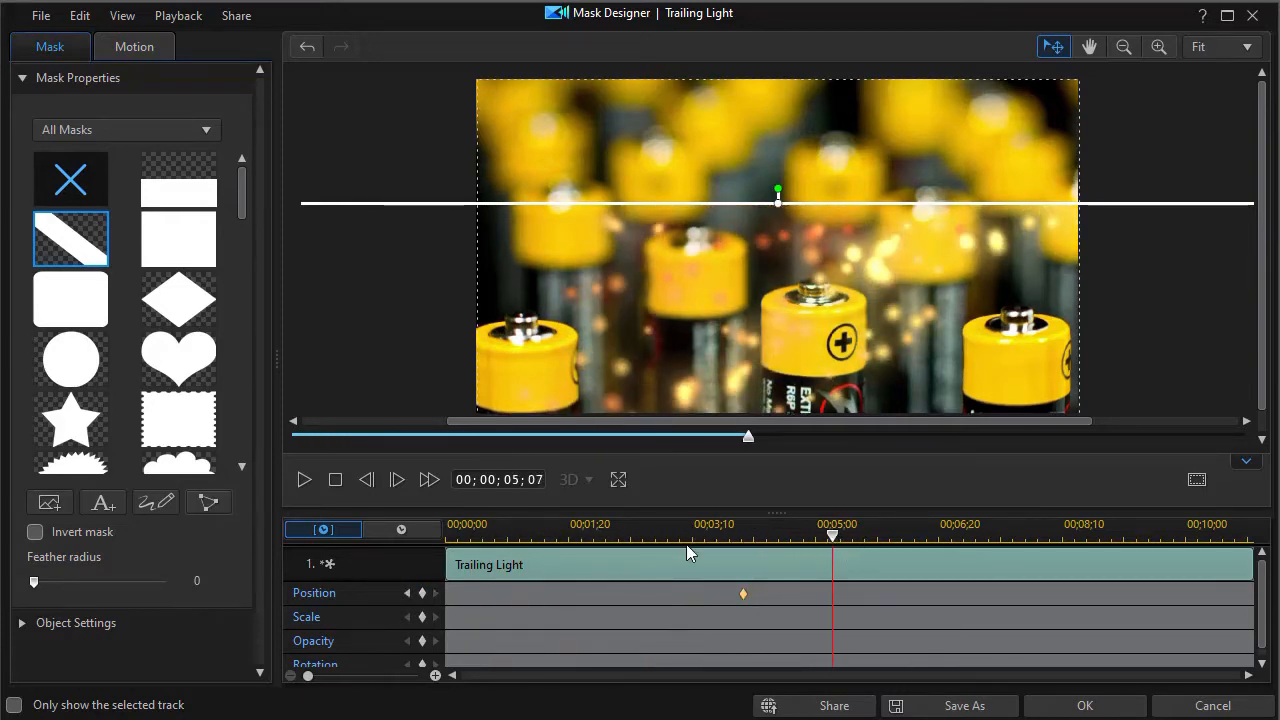
pyautogui.moveTo(836, 541); pyautogui.dragTo(1087, 584)
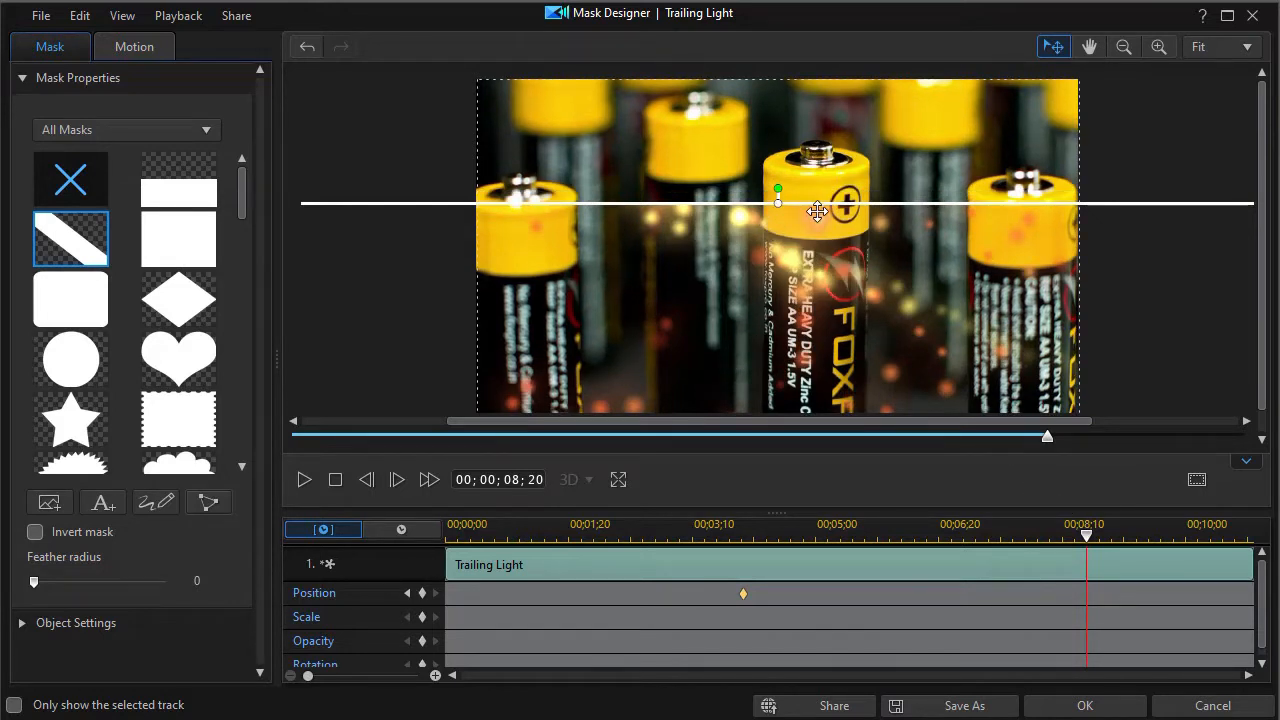
pyautogui.moveTo(818, 200); pyautogui.dragTo(789, 366)
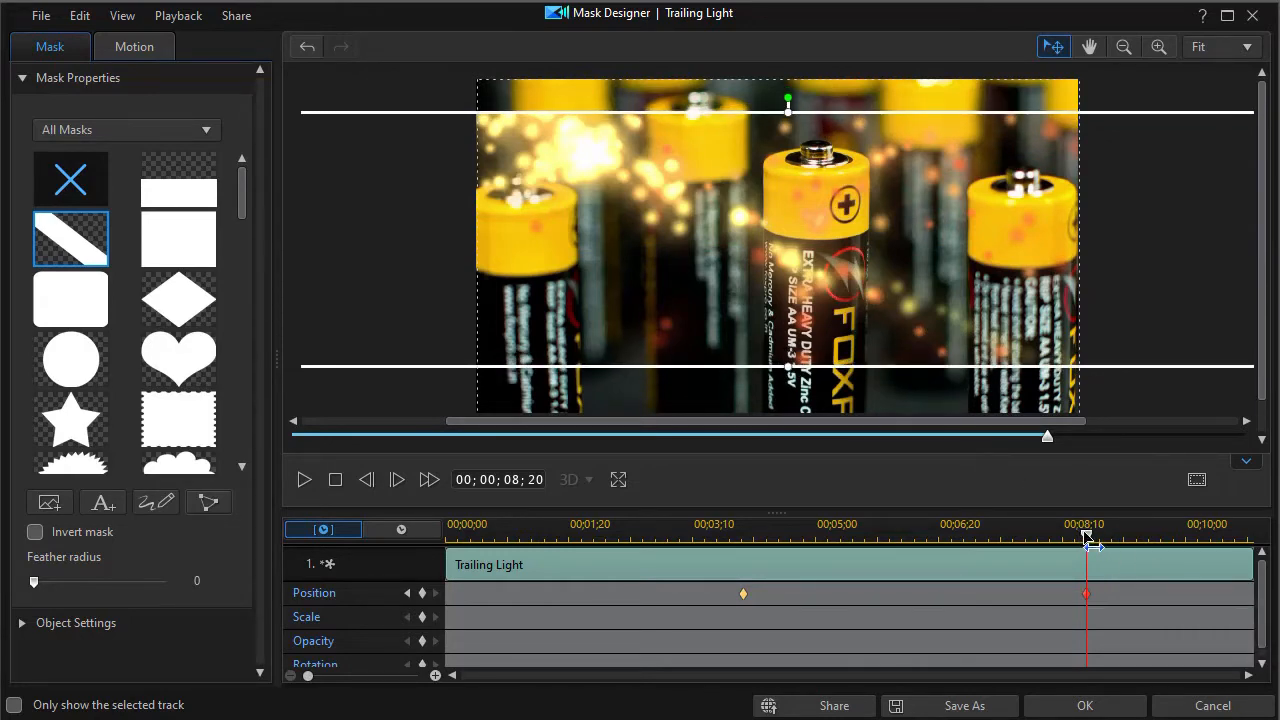
pyautogui.moveTo(1091, 541); pyautogui.dragTo(1268, 563)
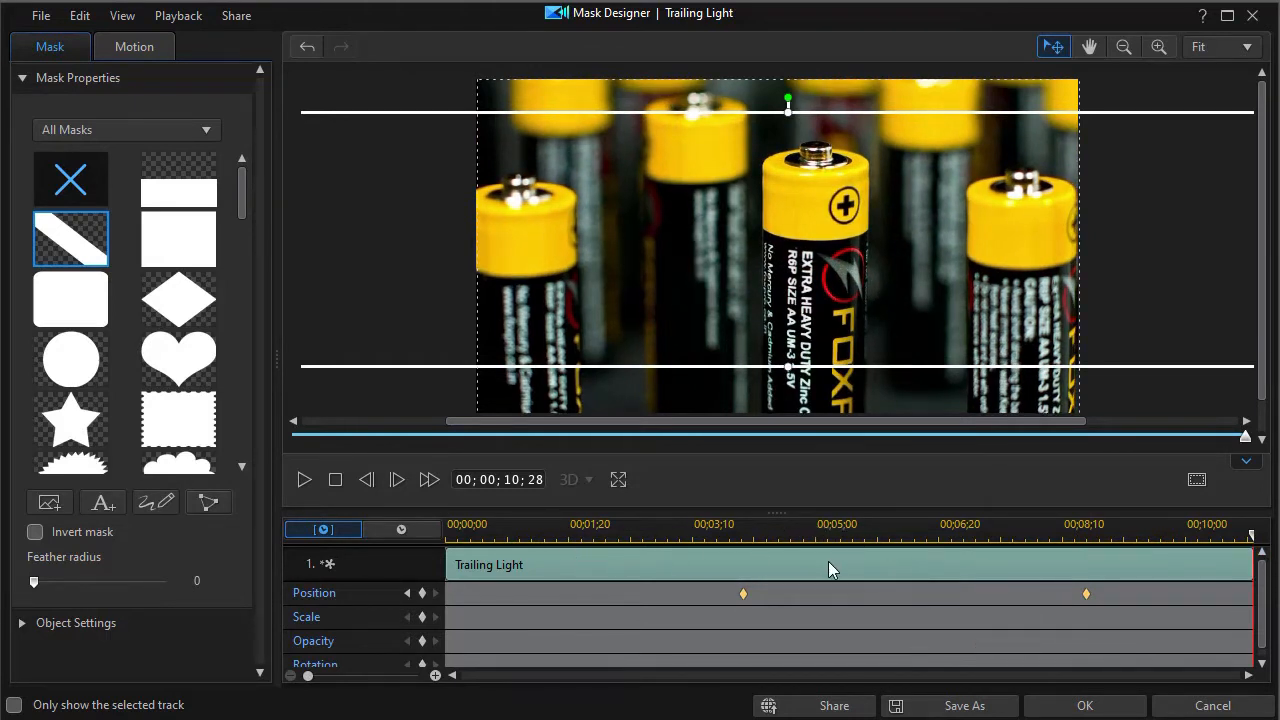
# - Increase the mask's feather radius to soften its edges, and play the masked Trailing Light effect
pyautogui.click(730, 523)
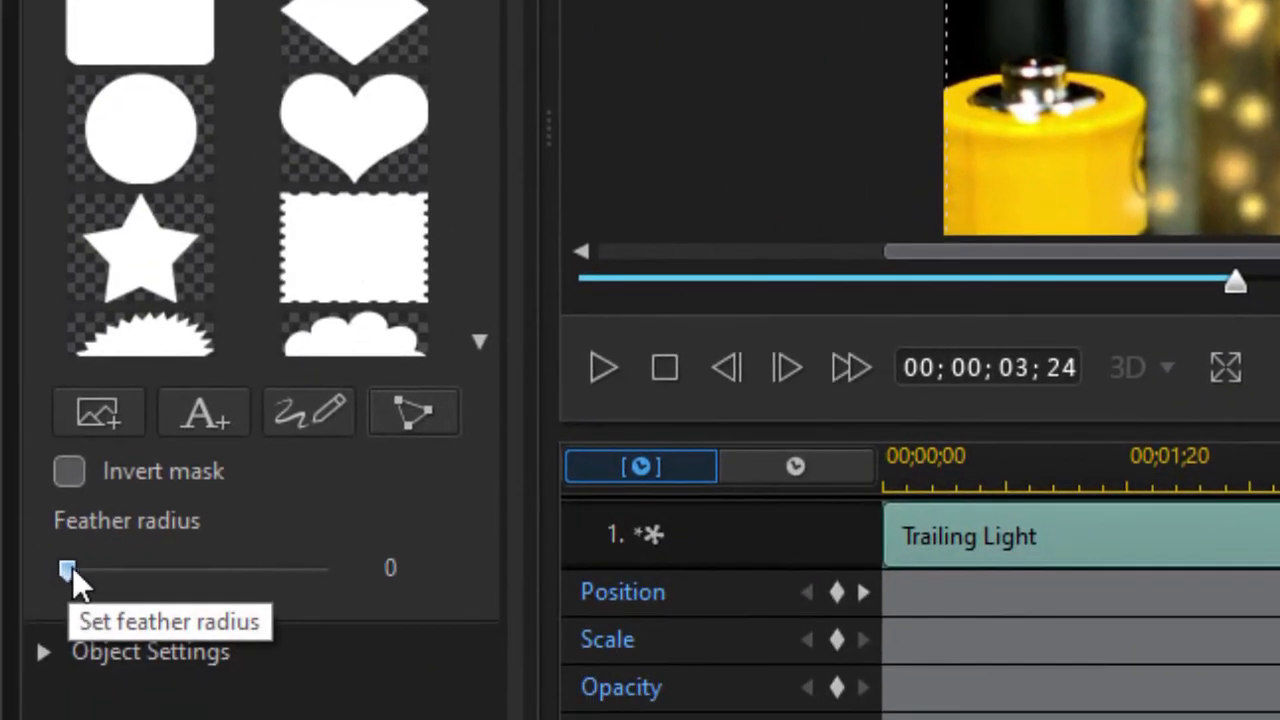
pyautogui.moveTo(72, 566)
pyautogui.mouseDown()
pyautogui.moveTo(130, 592)
pyautogui.moveTo(134, 580)
pyautogui.mouseUp()
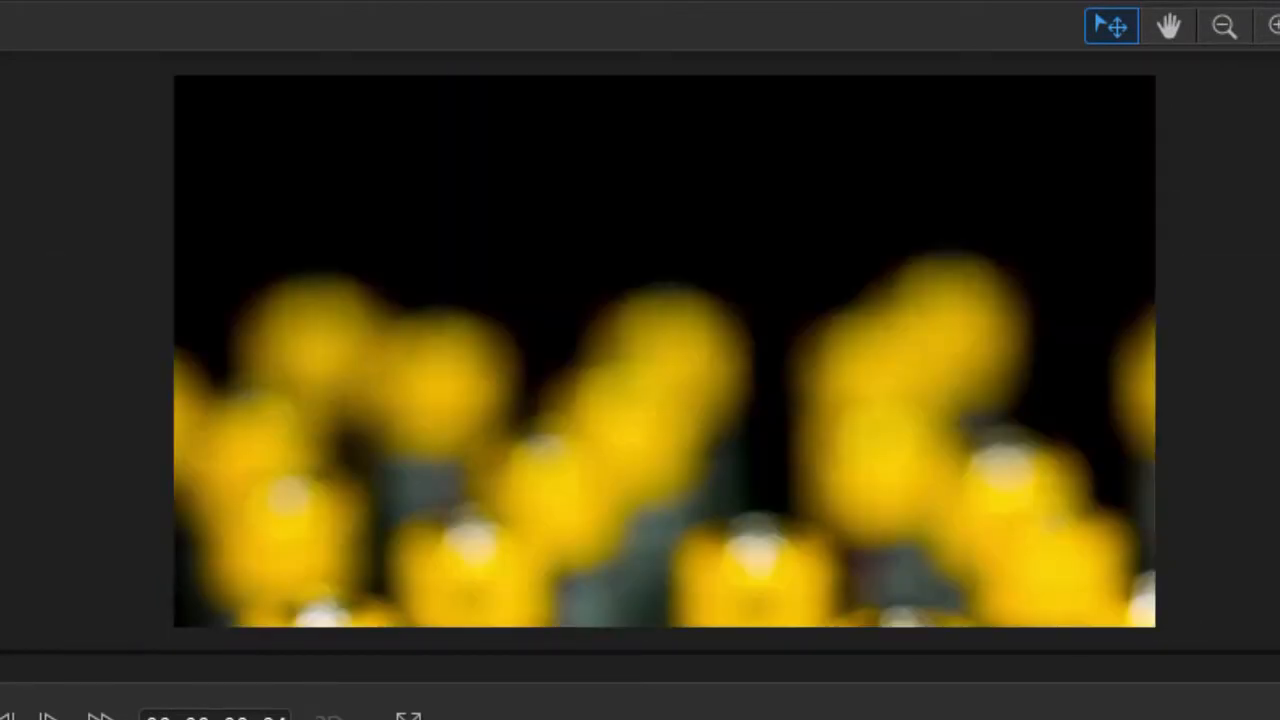
pyautogui.press('space')
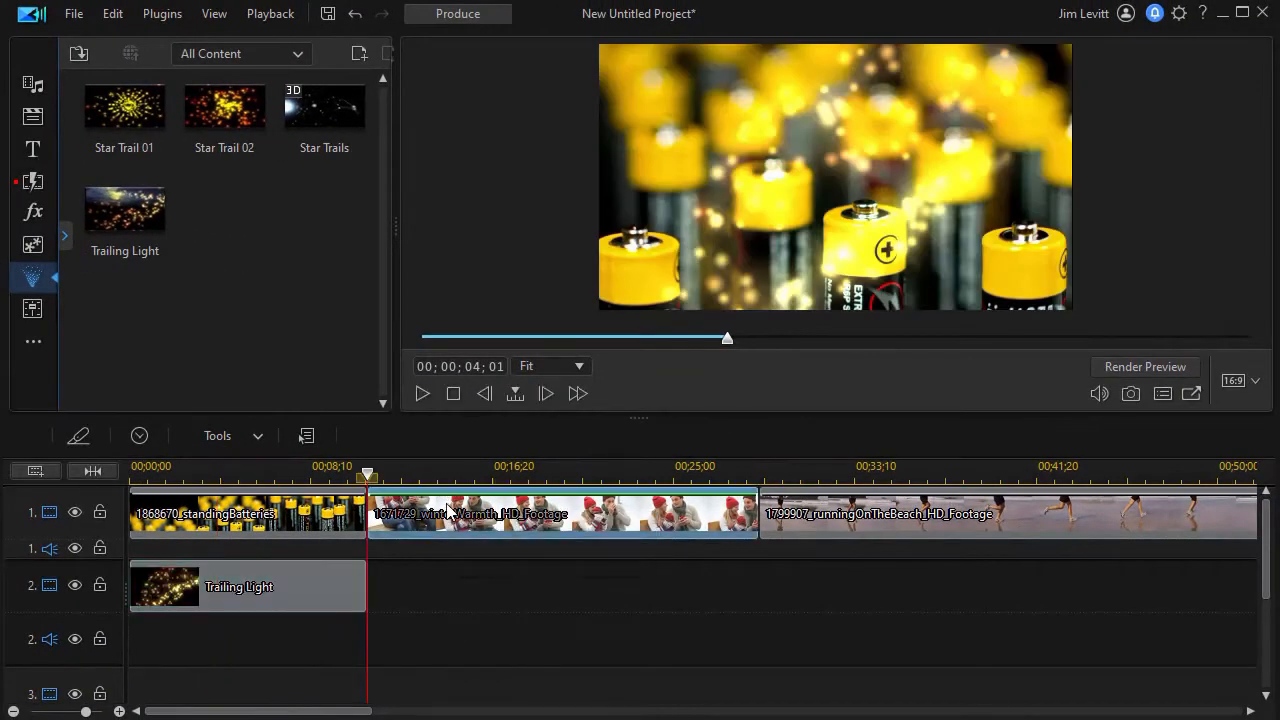
# - Place the playhead about four seconds into the winterWarmth clip and search the particle library for "conf"
pyautogui.click(447, 512)
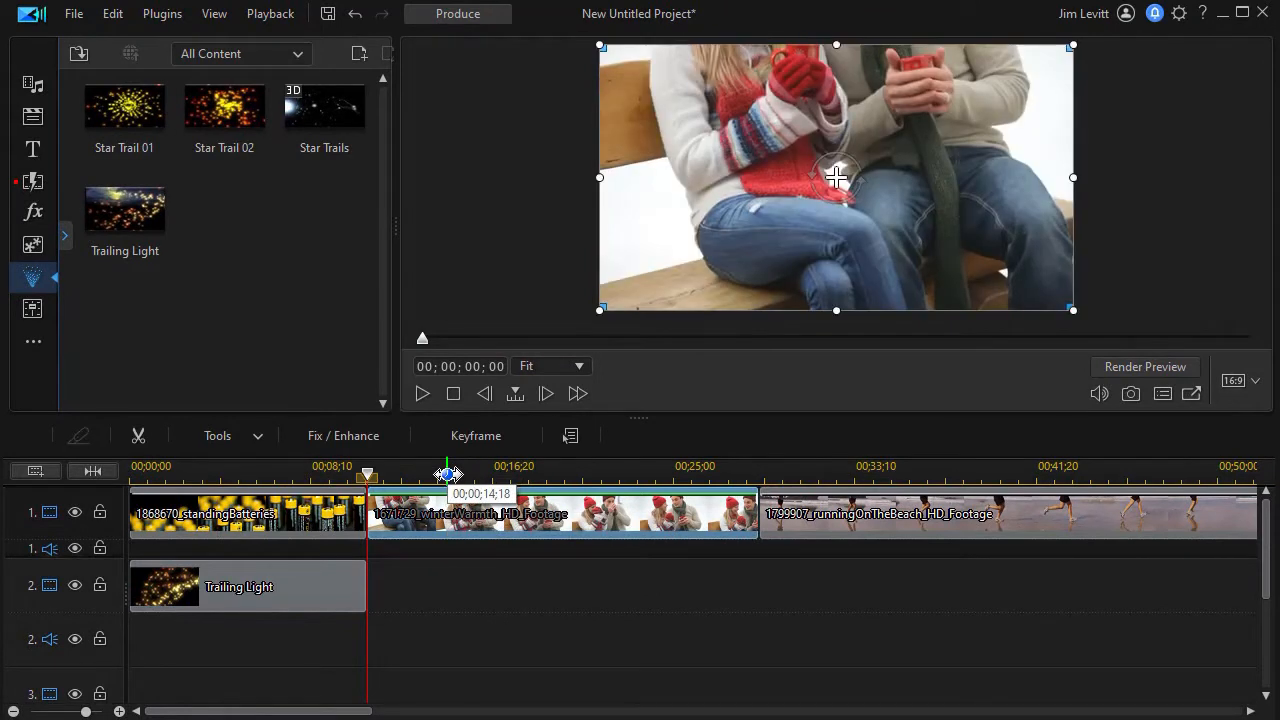
pyautogui.click(455, 468)
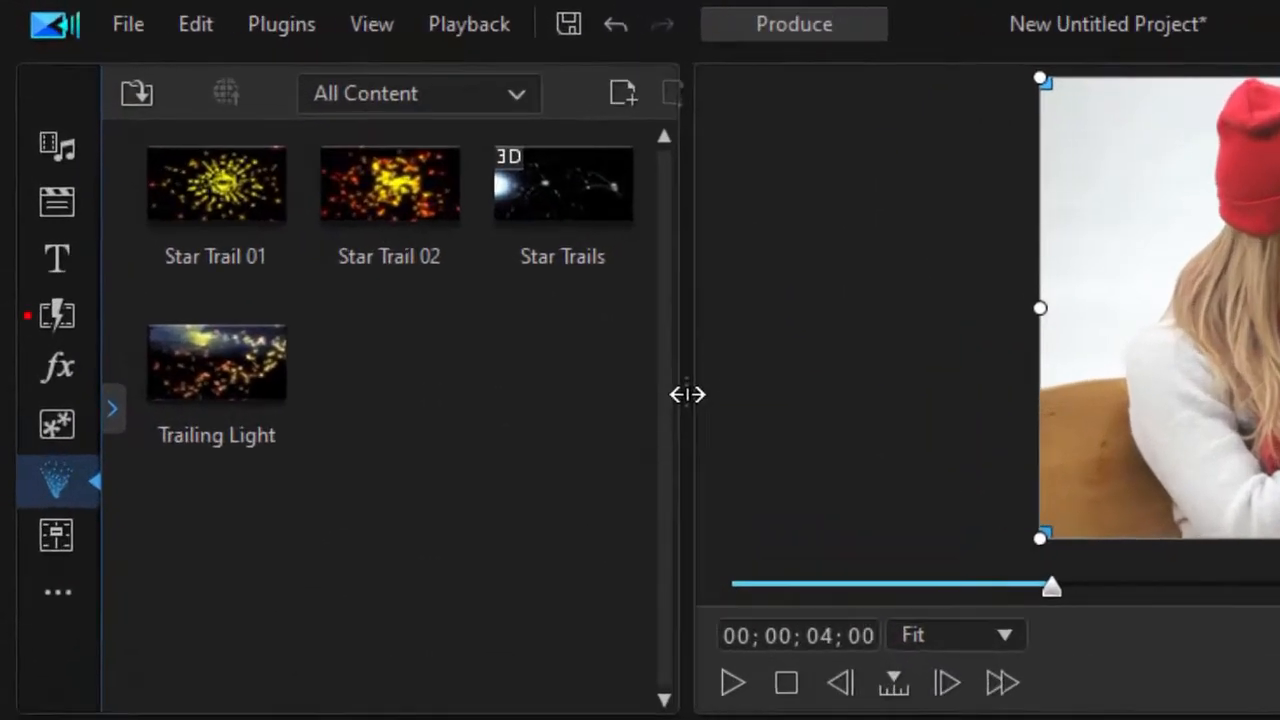
pyautogui.moveTo(396, 227); pyautogui.dragTo(568, 231)
pyautogui.moveTo(1182, 481); pyautogui.dragTo(1182, 481)
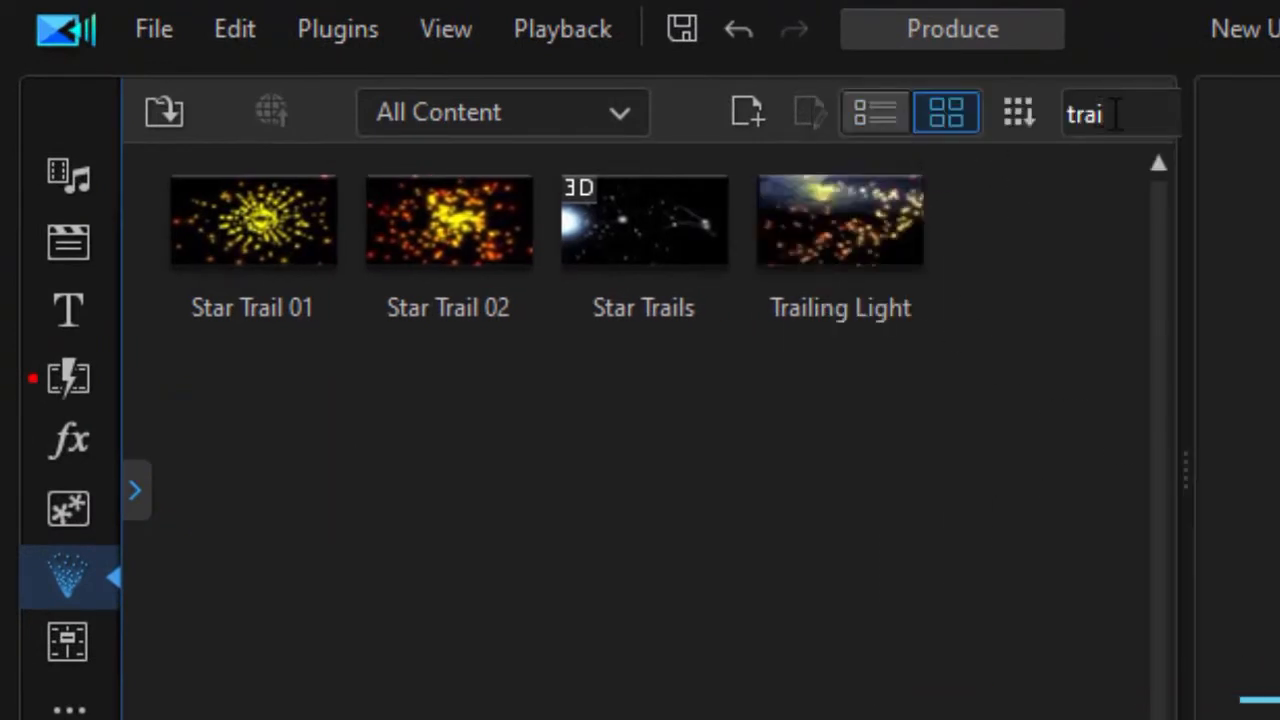
pyautogui.moveTo(1115, 114); pyautogui.dragTo(1065, 116)
pyautogui.write('conf')
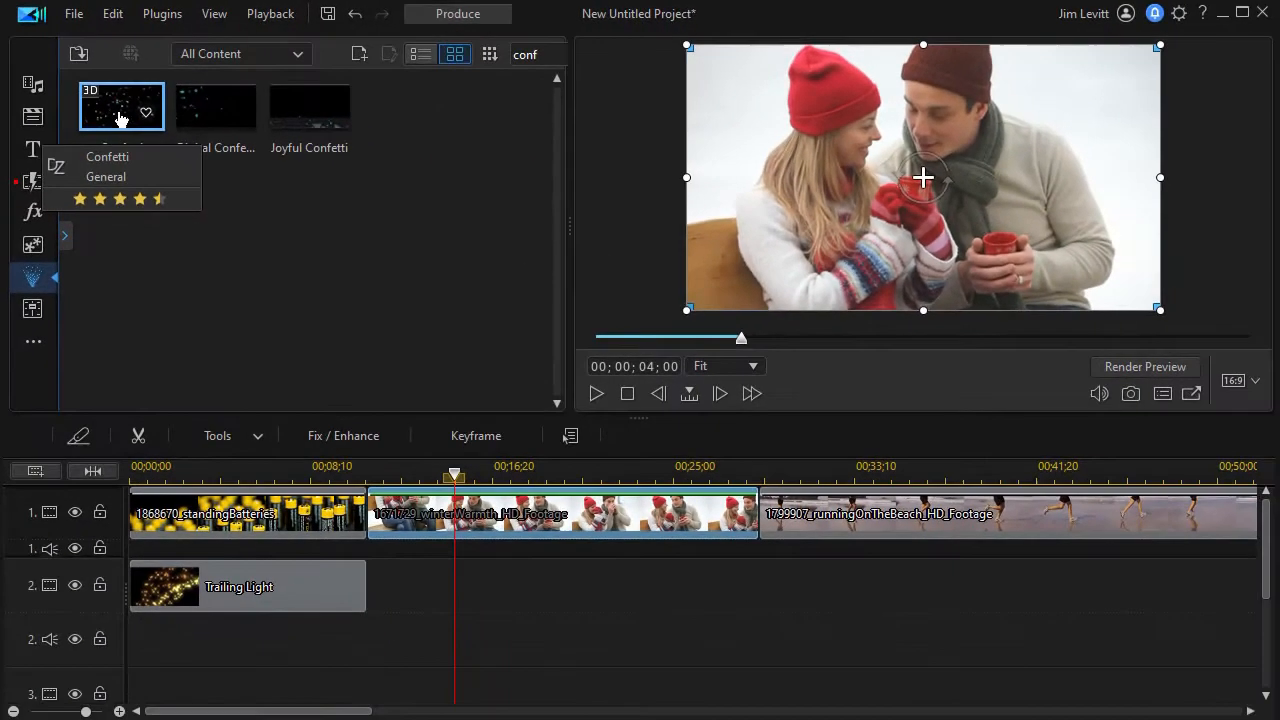
# - Add the Confetti particle to track 2 right after Trailing Light, stretch it to the end of the winterWarmth clip, and preview it
pyautogui.moveTo(118, 118); pyautogui.dragTo(368, 612)
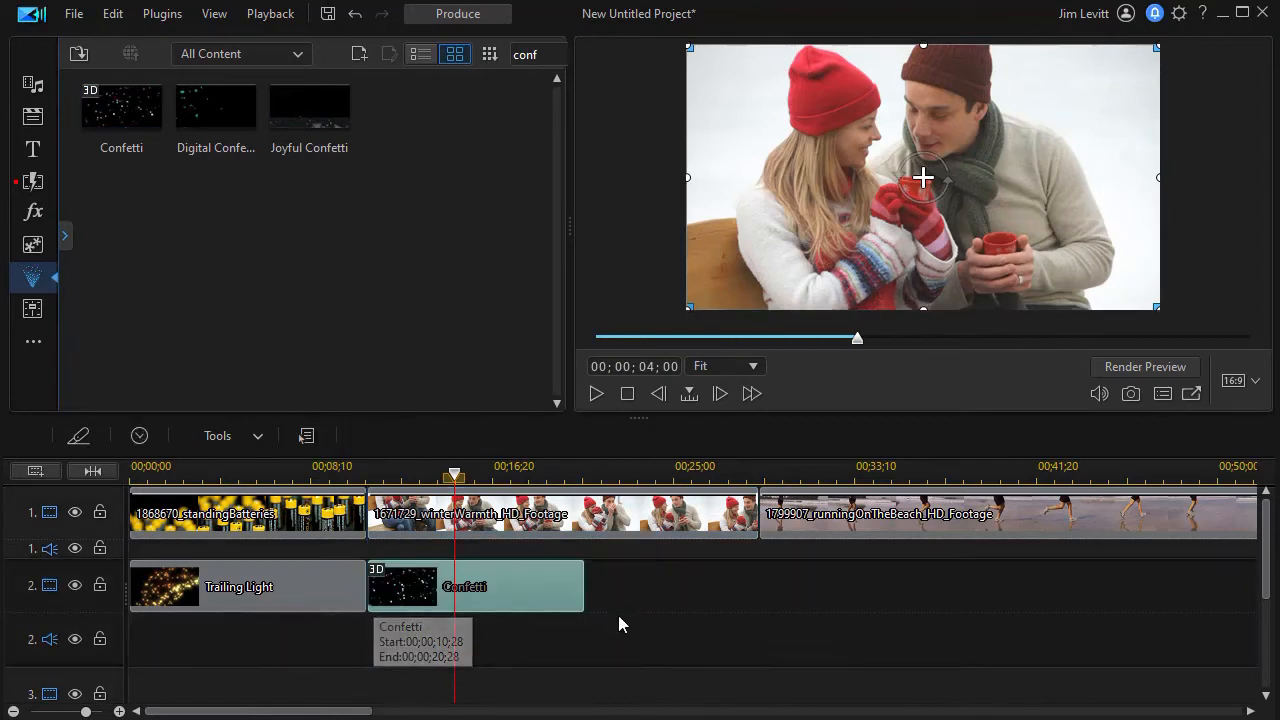
pyautogui.moveTo(582, 596)
pyautogui.mouseDown()
pyautogui.moveTo(760, 589)
pyautogui.moveTo(603, 600)
pyautogui.mouseUp()
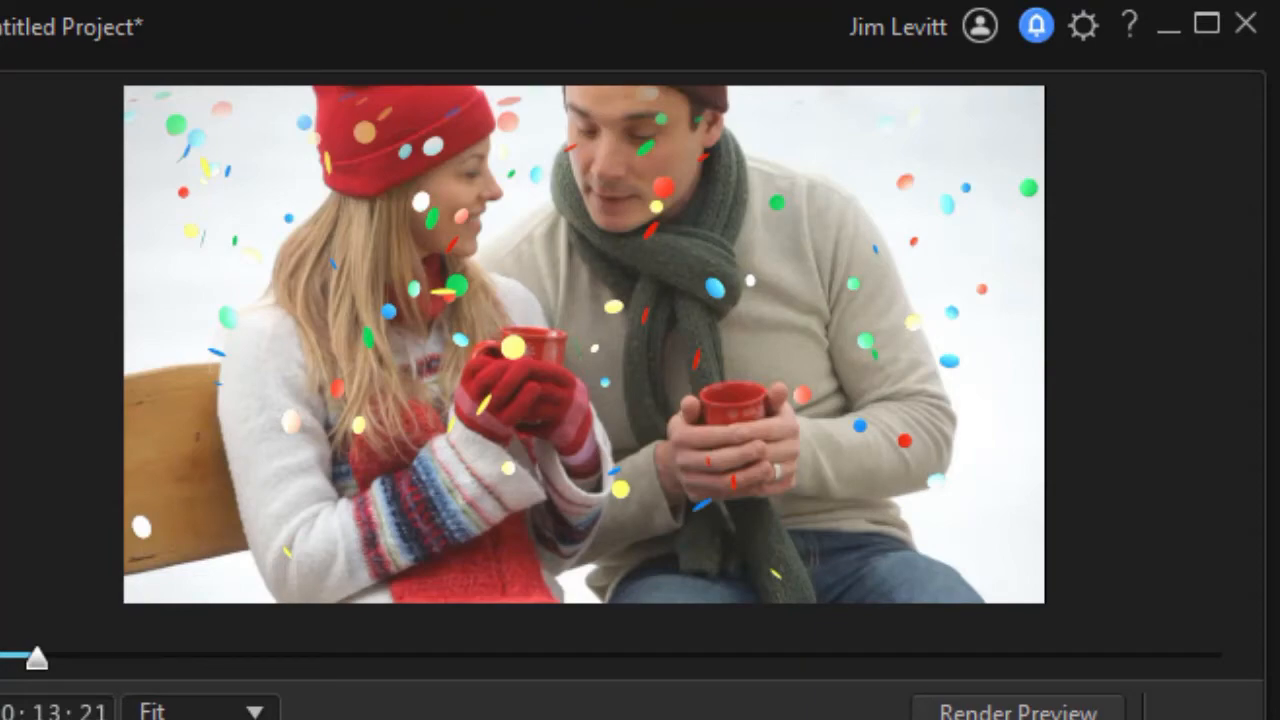
pyautogui.press('space')
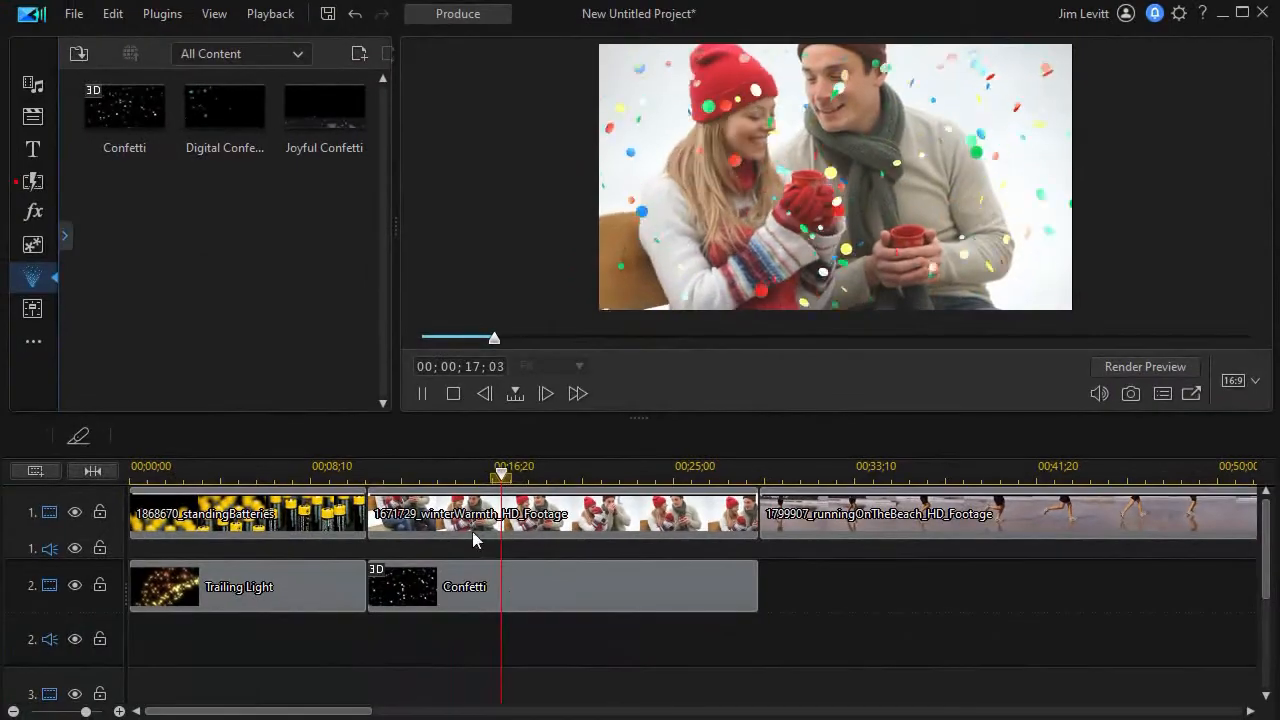
# - Open the Confetti clip on track 2 in the Mask Designer
pyautogui.click(525, 591)
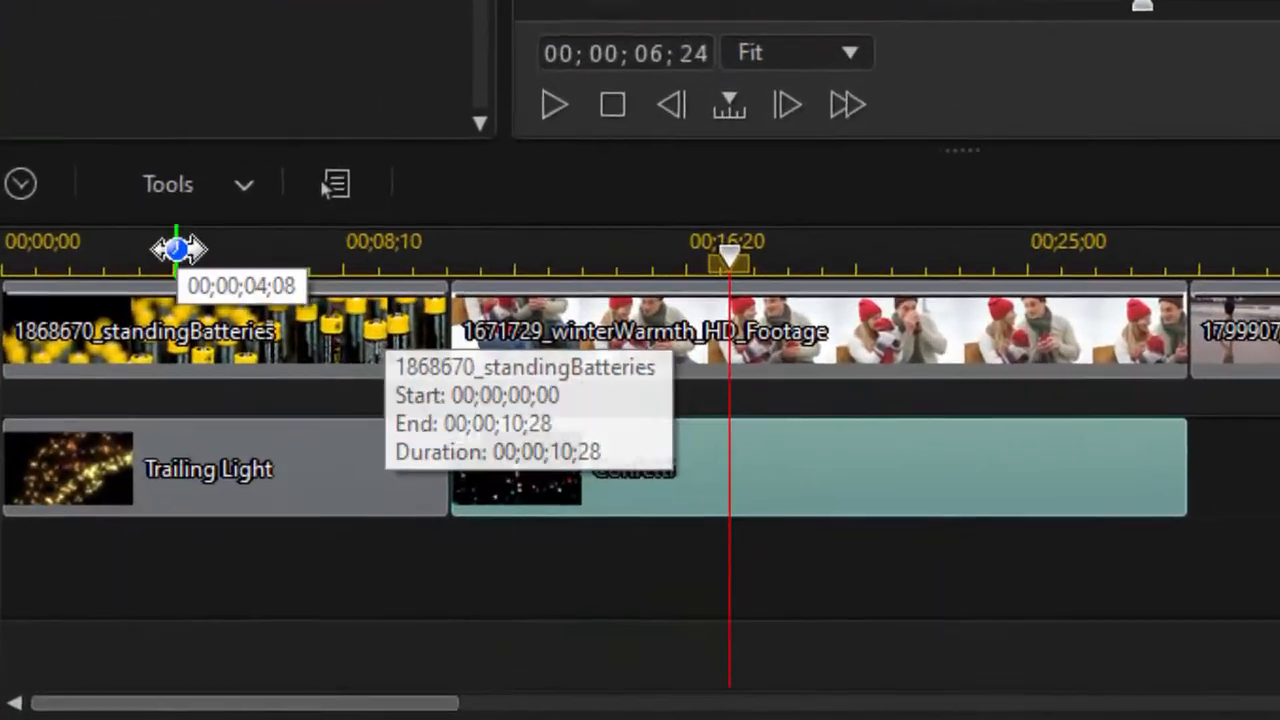
pyautogui.click(181, 182)
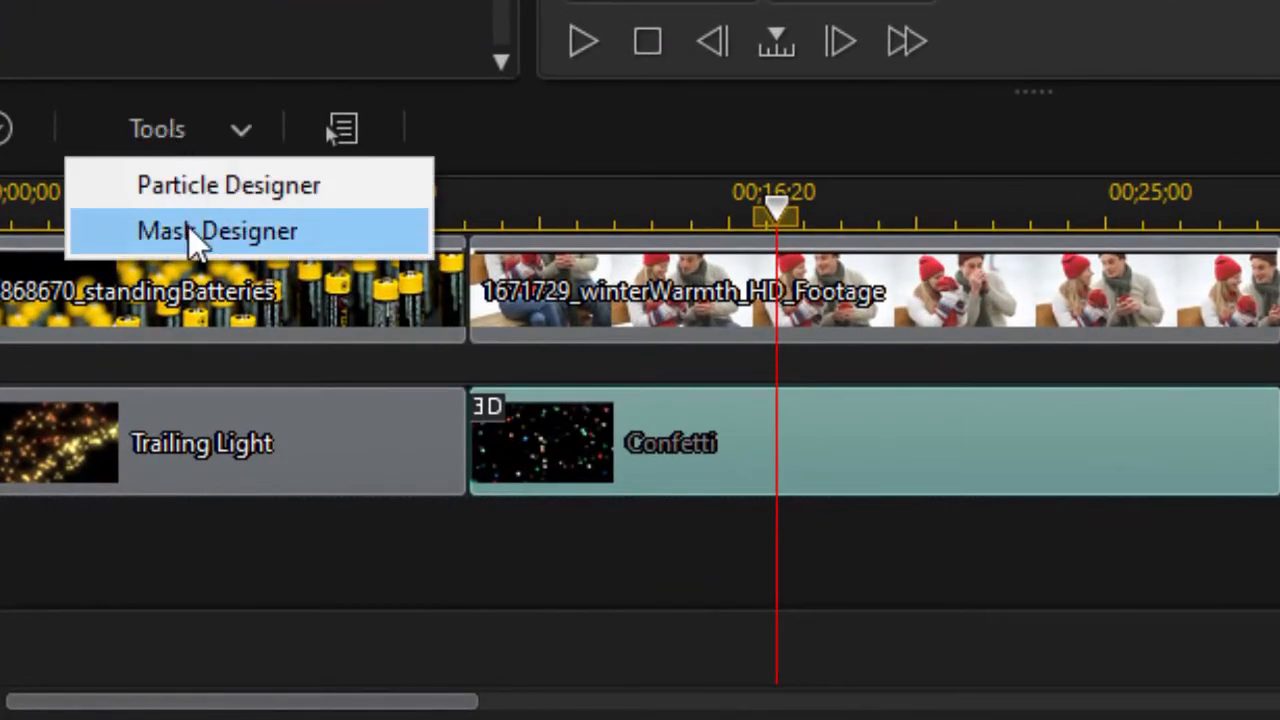
pyautogui.click(198, 228)
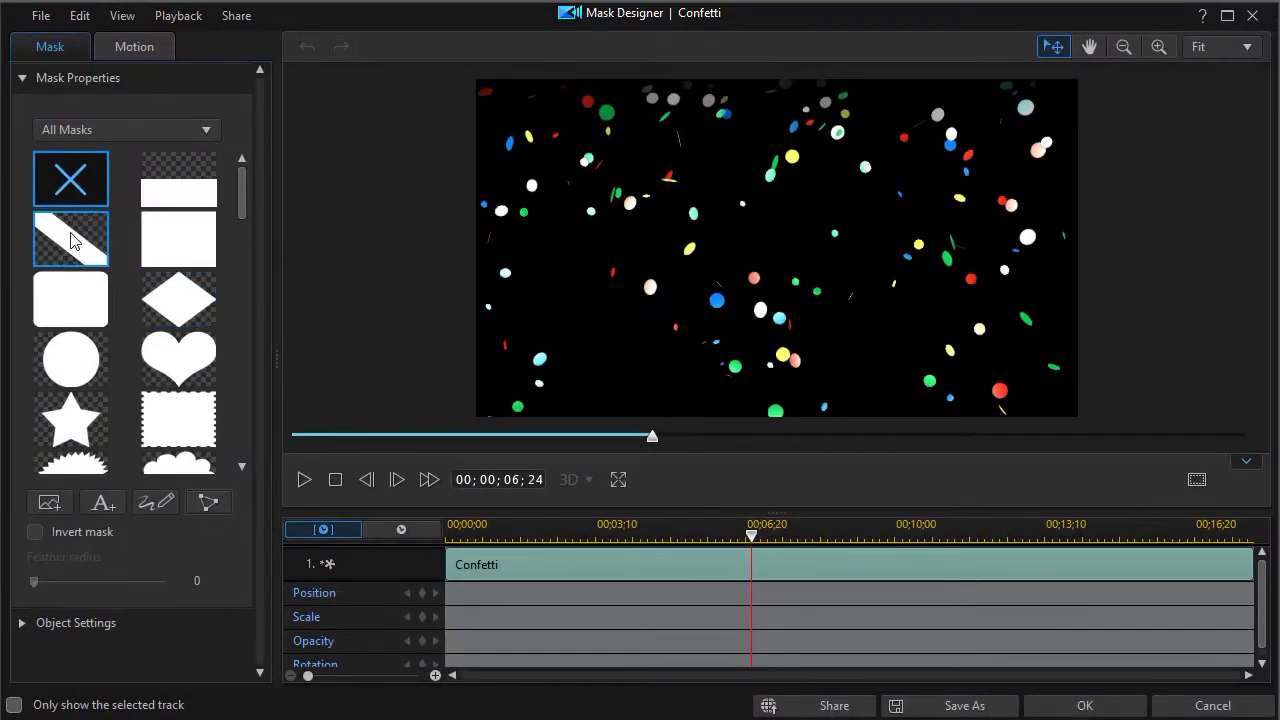
# - Apply the diagonal band mask to the Confetti clip, rotate it to vertical, and fit it over the couple
pyautogui.click(70, 240)
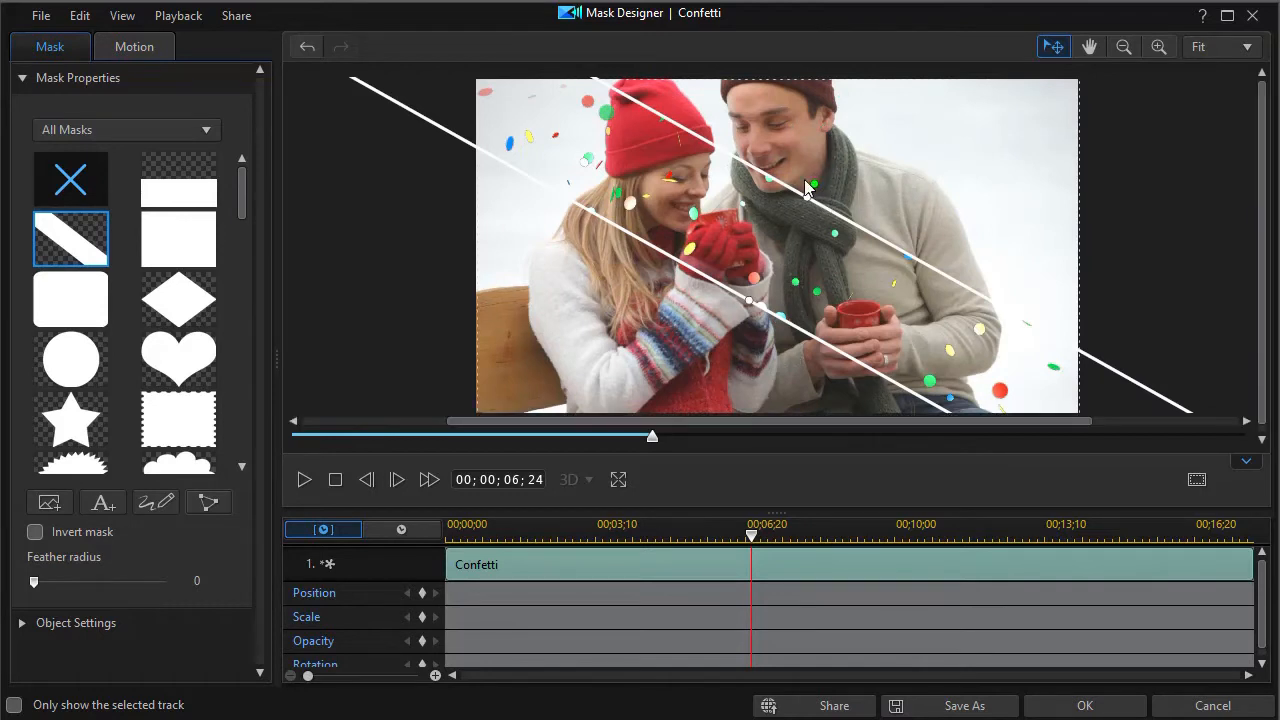
pyautogui.moveTo(816, 184); pyautogui.dragTo(932, 250)
pyautogui.moveTo(840, 249); pyautogui.dragTo(749, 251)
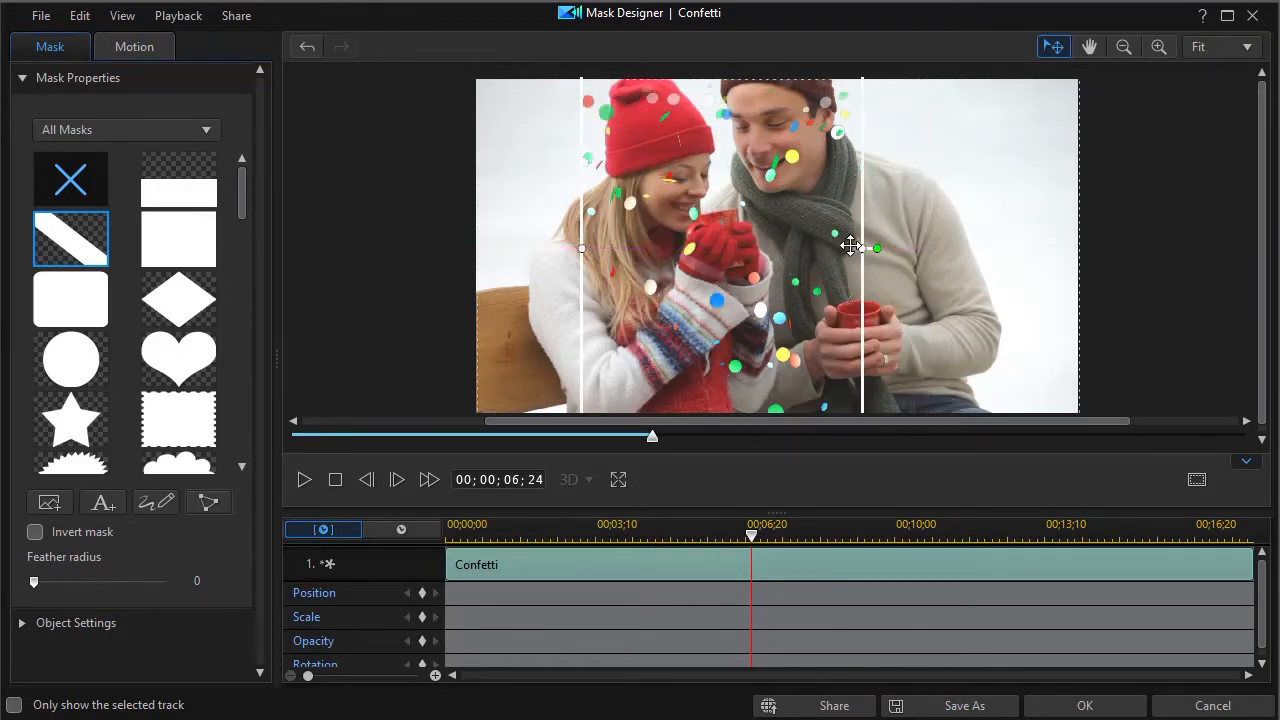
# - Adjust the vertical band's width and position to cover both people, and invert the mask
pyautogui.moveTo(861, 250); pyautogui.dragTo(903, 249)
pyautogui.moveTo(756, 248); pyautogui.dragTo(799, 254)
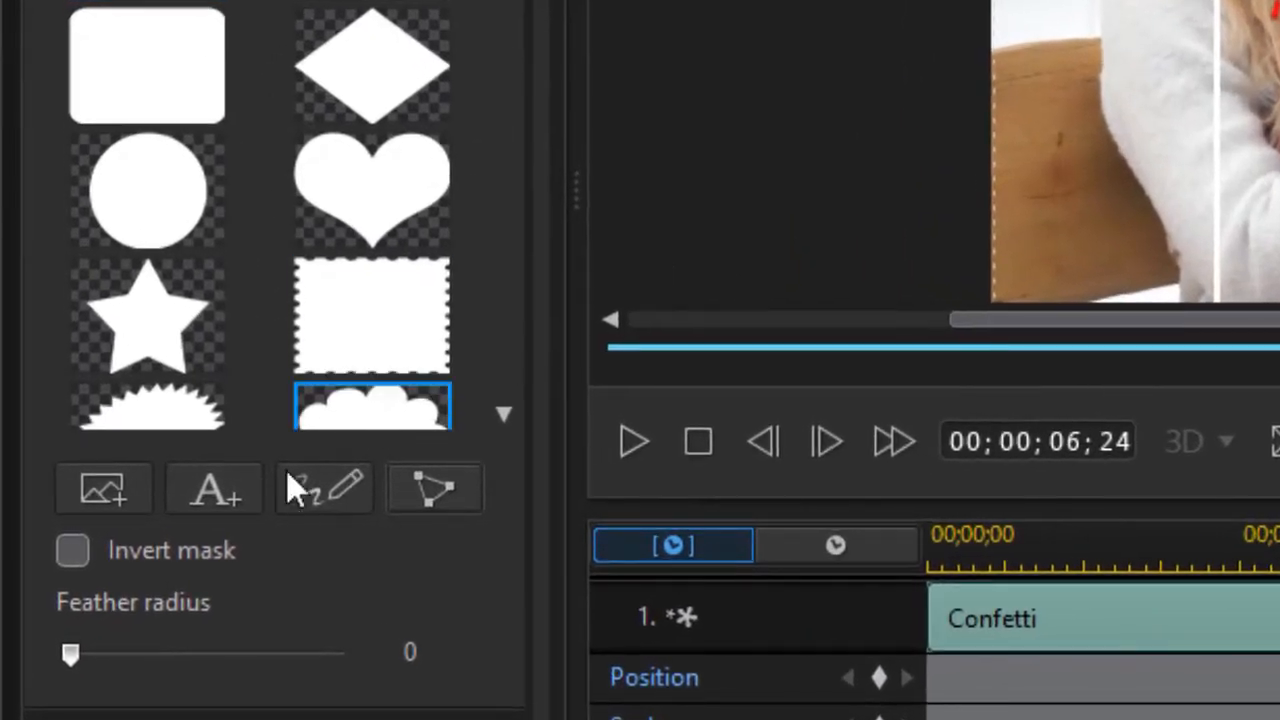
pyautogui.click(35, 532)
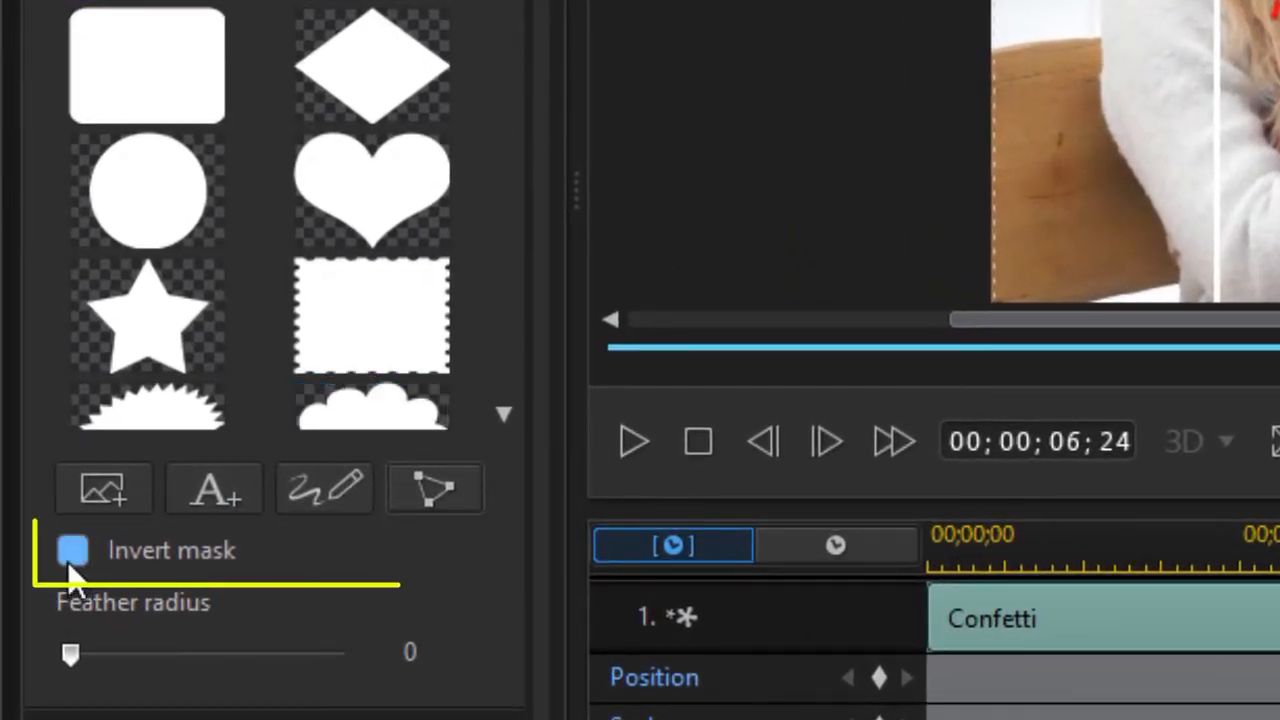
# - Invert the Confetti clip's band mask with a feather radius of 11 and shift the band slightly left over the couple
pyautogui.click(74, 560)
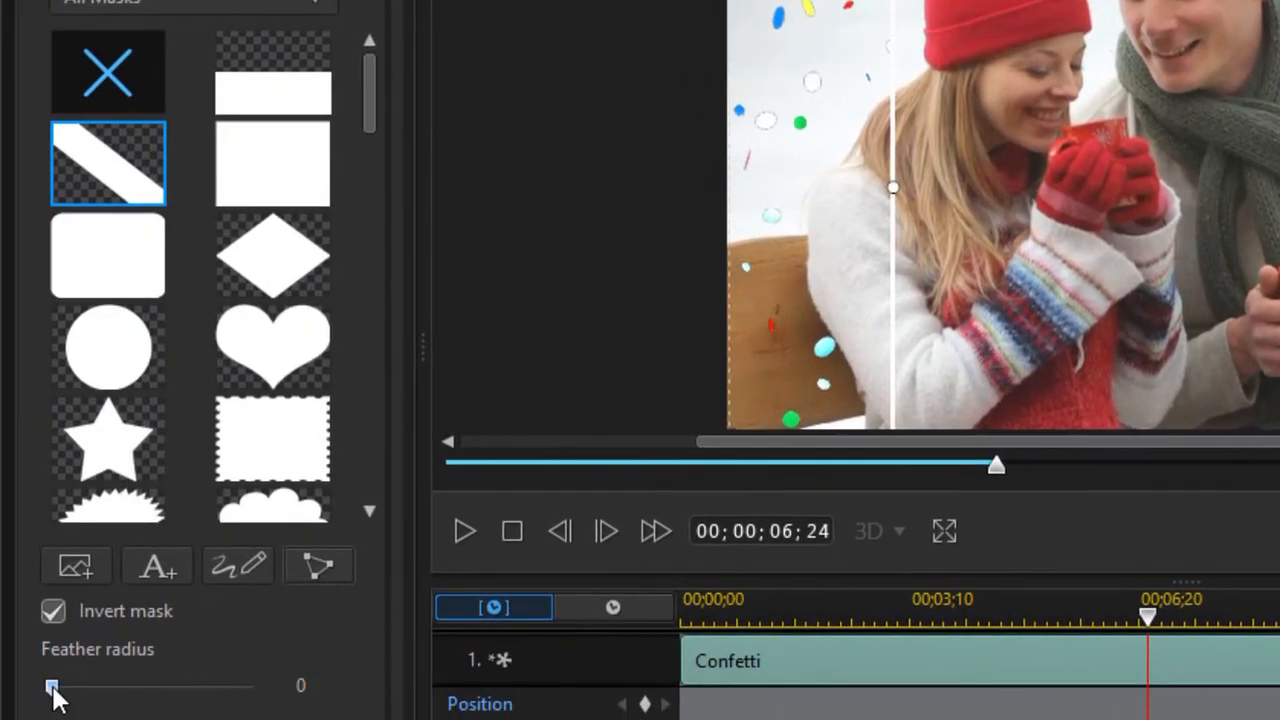
pyautogui.moveTo(51, 688); pyautogui.dragTo(77, 690)
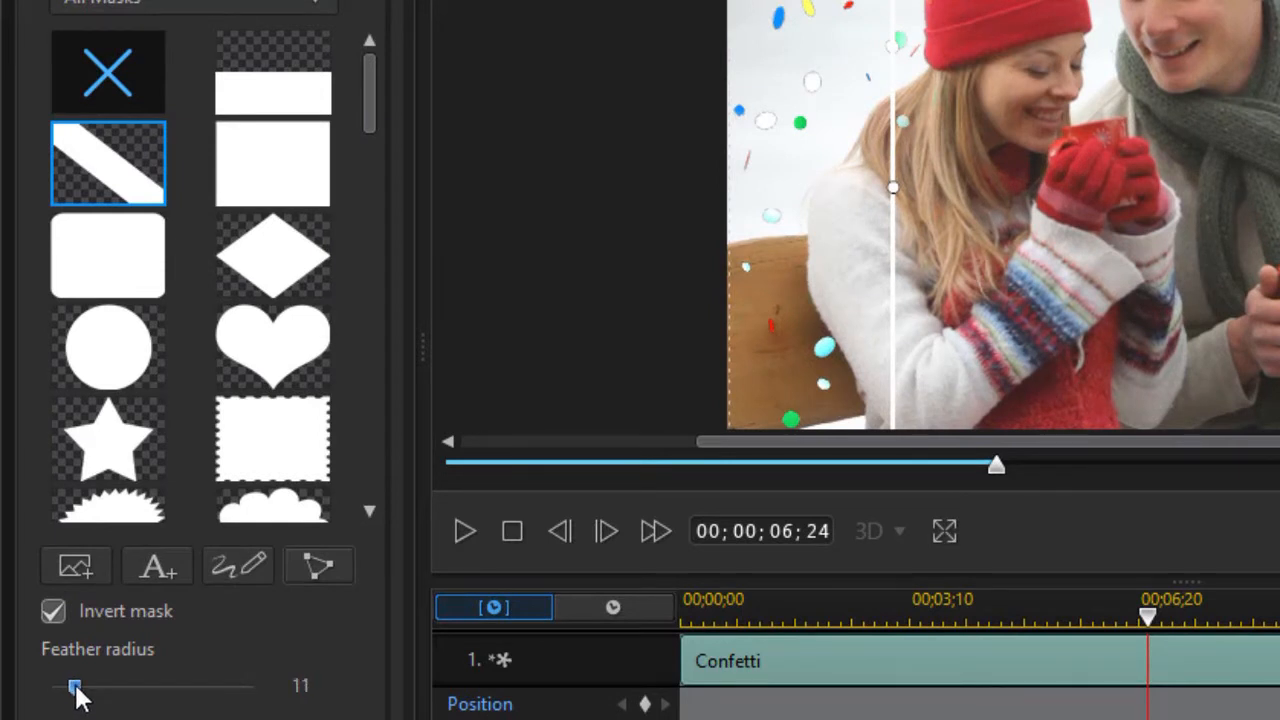
pyautogui.moveTo(1276, 175); pyautogui.dragTo(1250, 183)
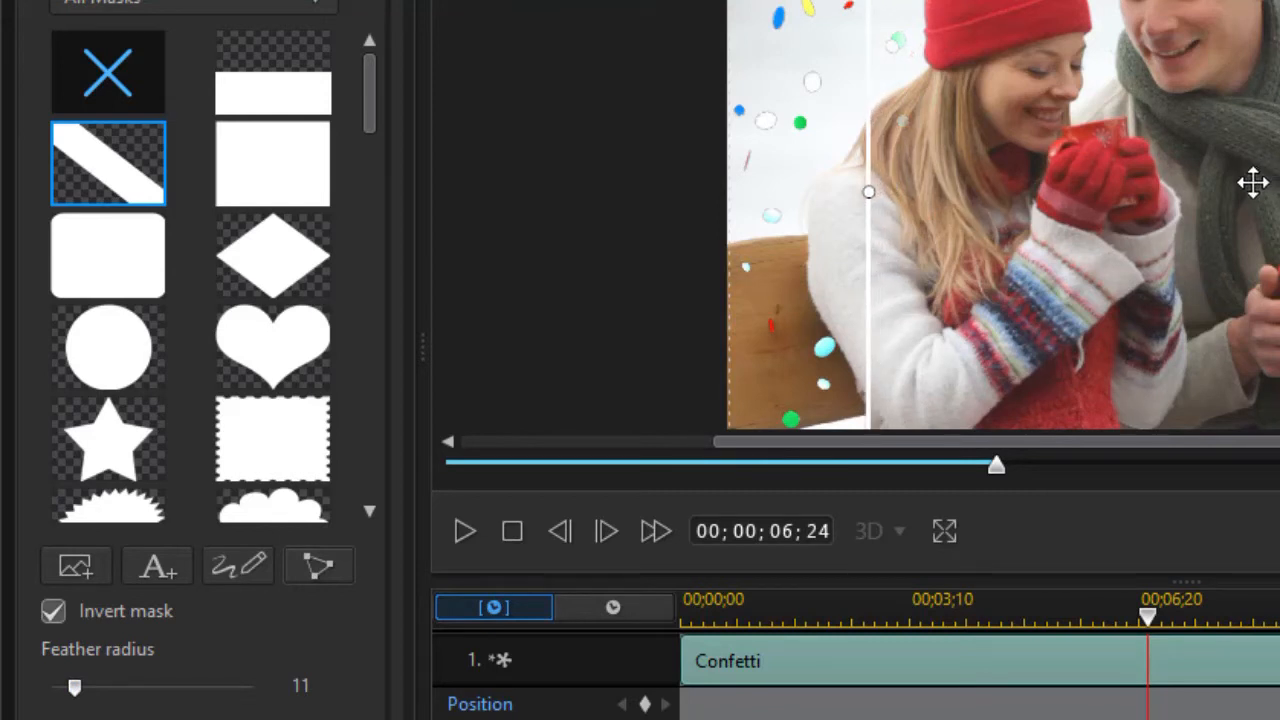
pyautogui.moveTo(998, 470); pyautogui.dragTo(403, 503)
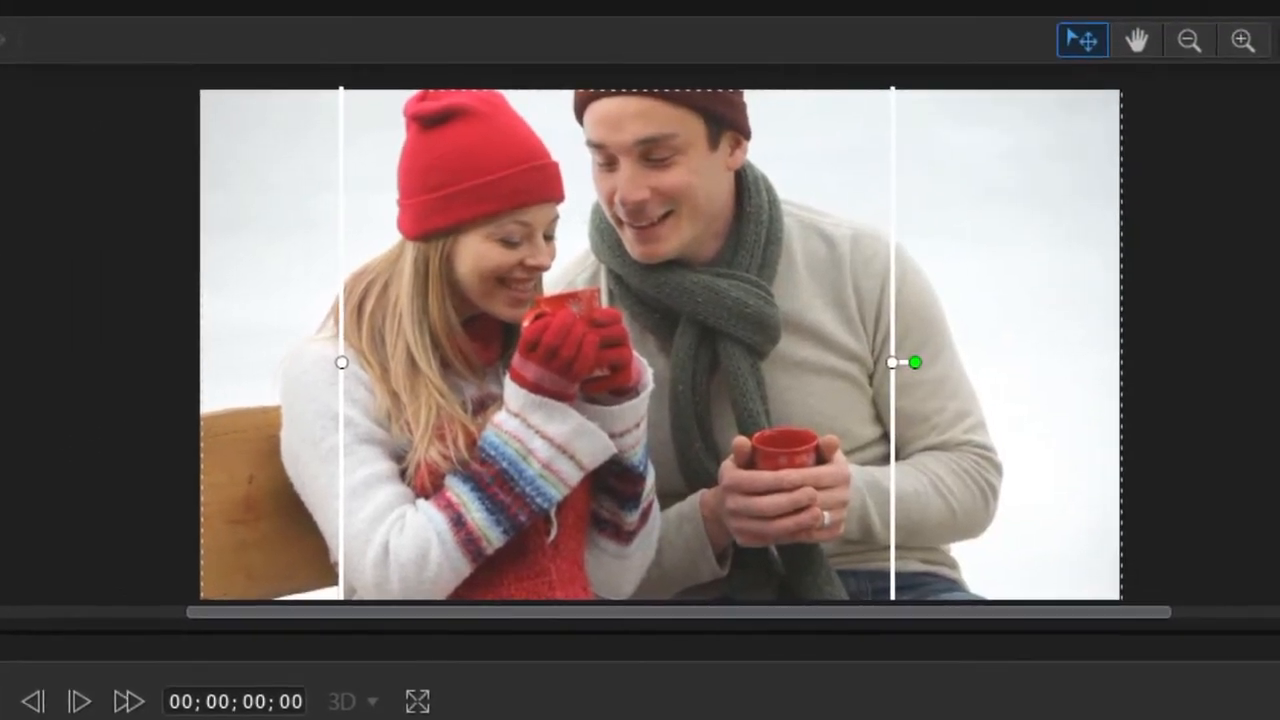
pyautogui.click(166, 628)
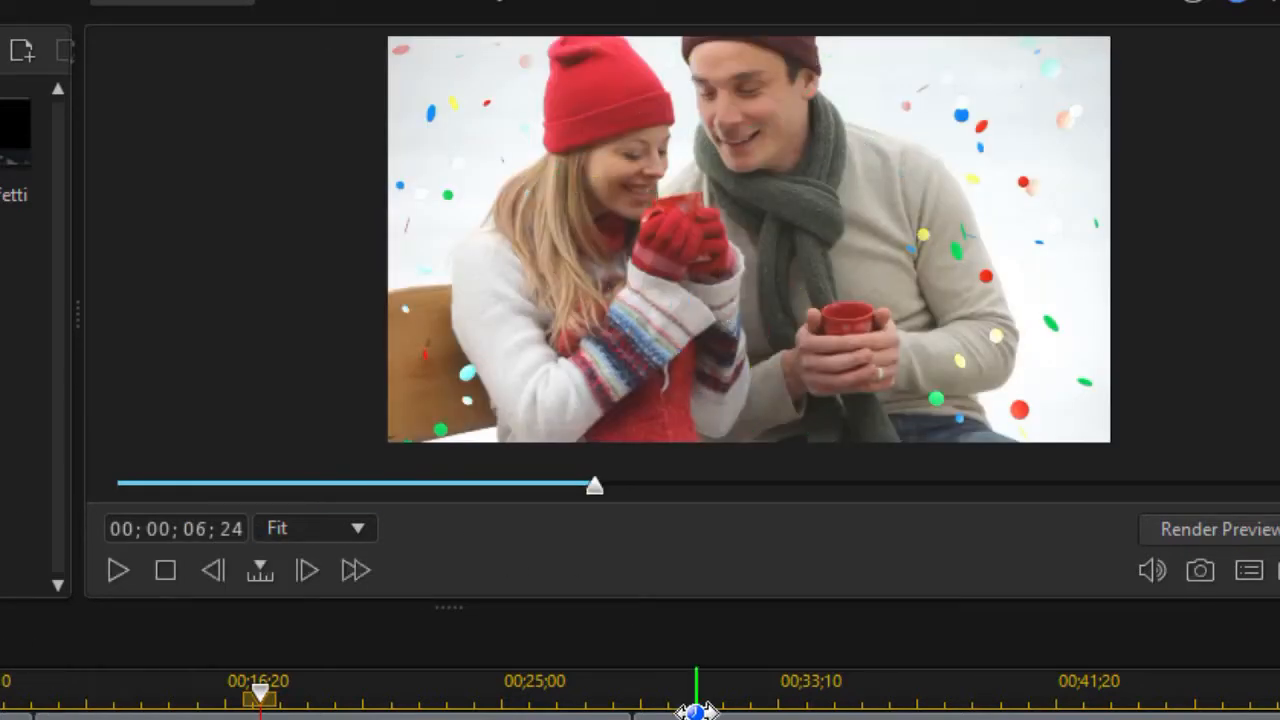
# - Search the particle library for "swirling" and add Swirling Snow to track 2 beneath the runningOnTheBeach clip, directly after Confetti
pyautogui.click(777, 688)
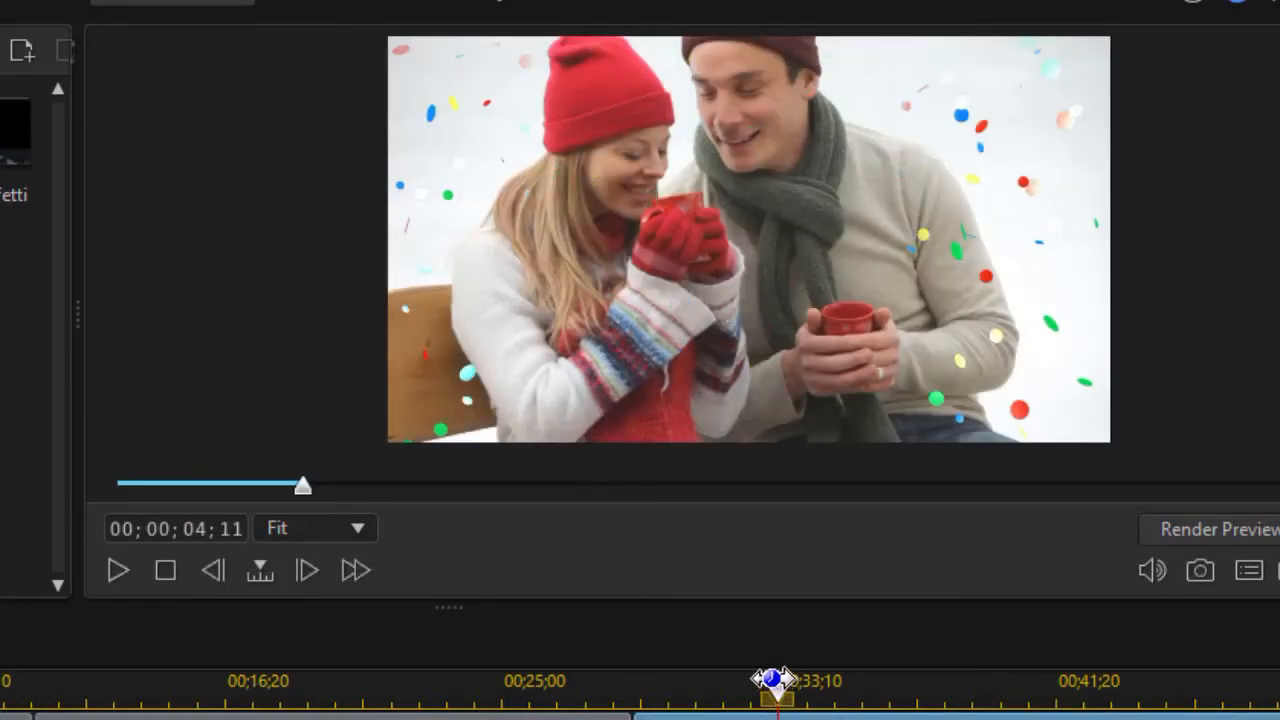
pyautogui.moveTo(771, 680); pyautogui.dragTo(760, 680)
pyautogui.click(646, 229)
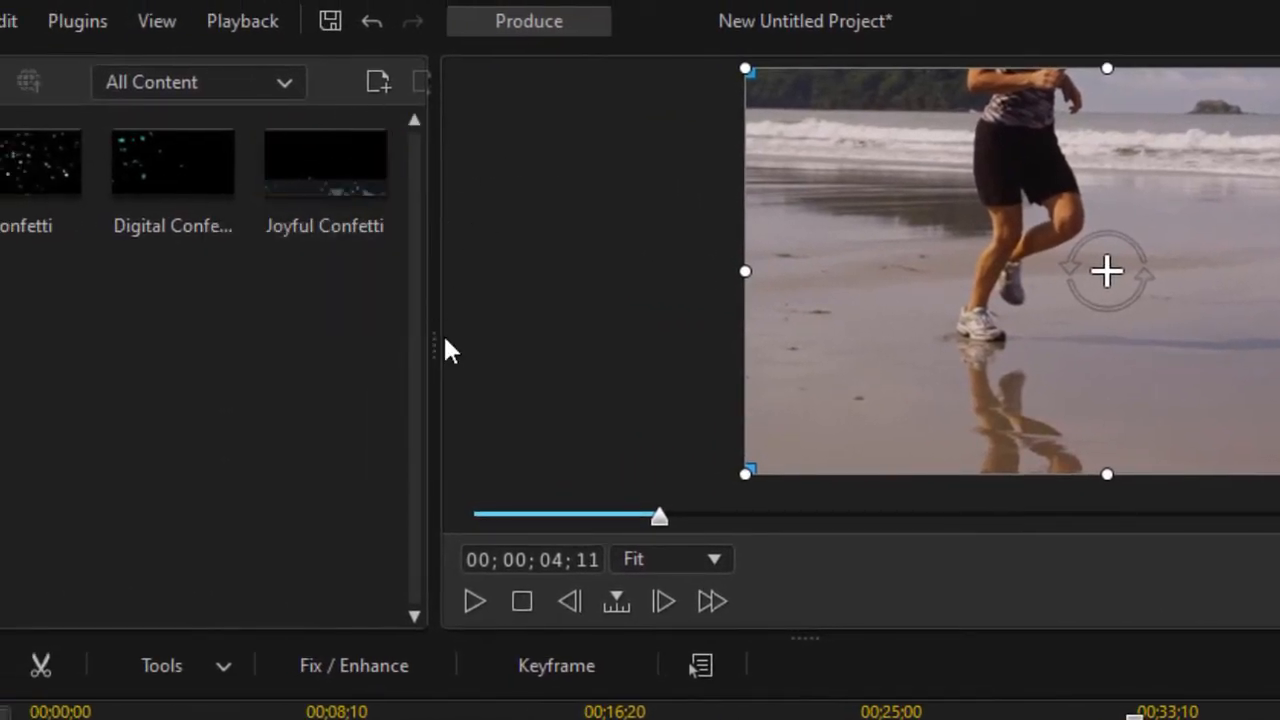
pyautogui.moveTo(433, 338); pyautogui.dragTo(869, 357)
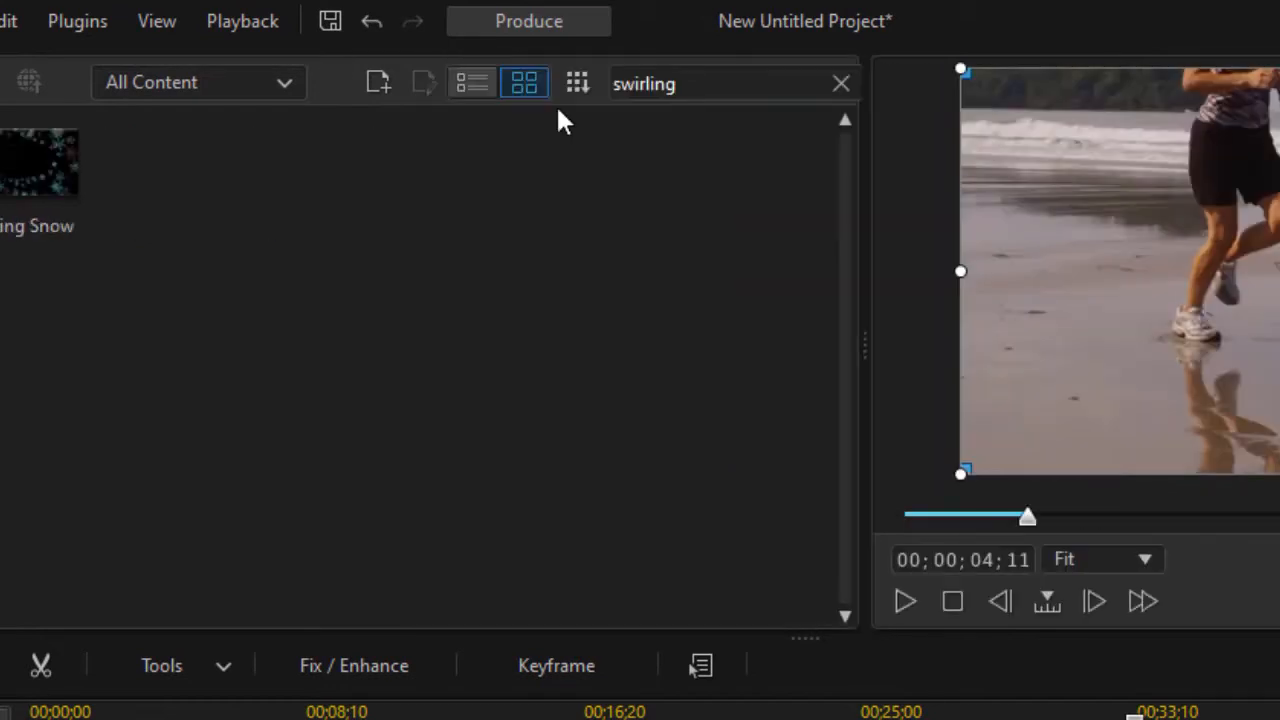
pyautogui.moveTo(57, 174); pyautogui.dragTo(90, 339)
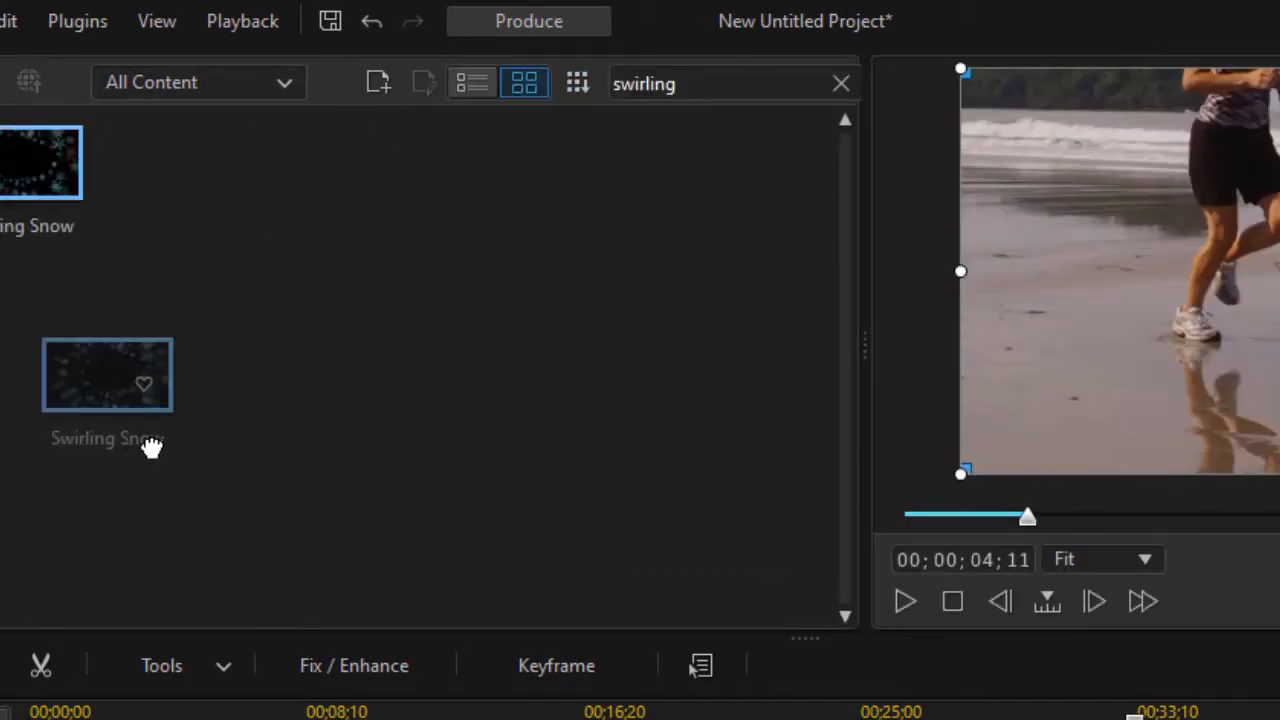
pyautogui.moveTo(691, 670); pyautogui.dragTo(1129, 589)
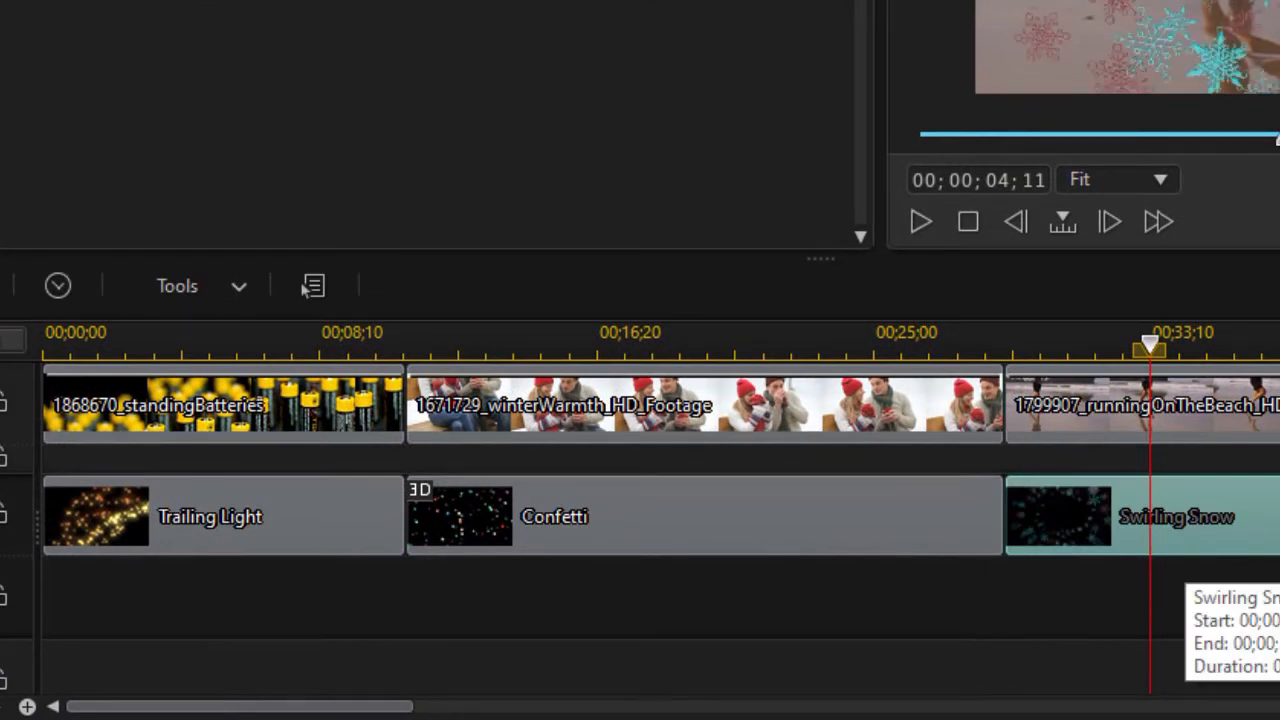
# - Open the Swirling Snow clip on track 2 in the Mask Designer
pyautogui.click(1275, 516)
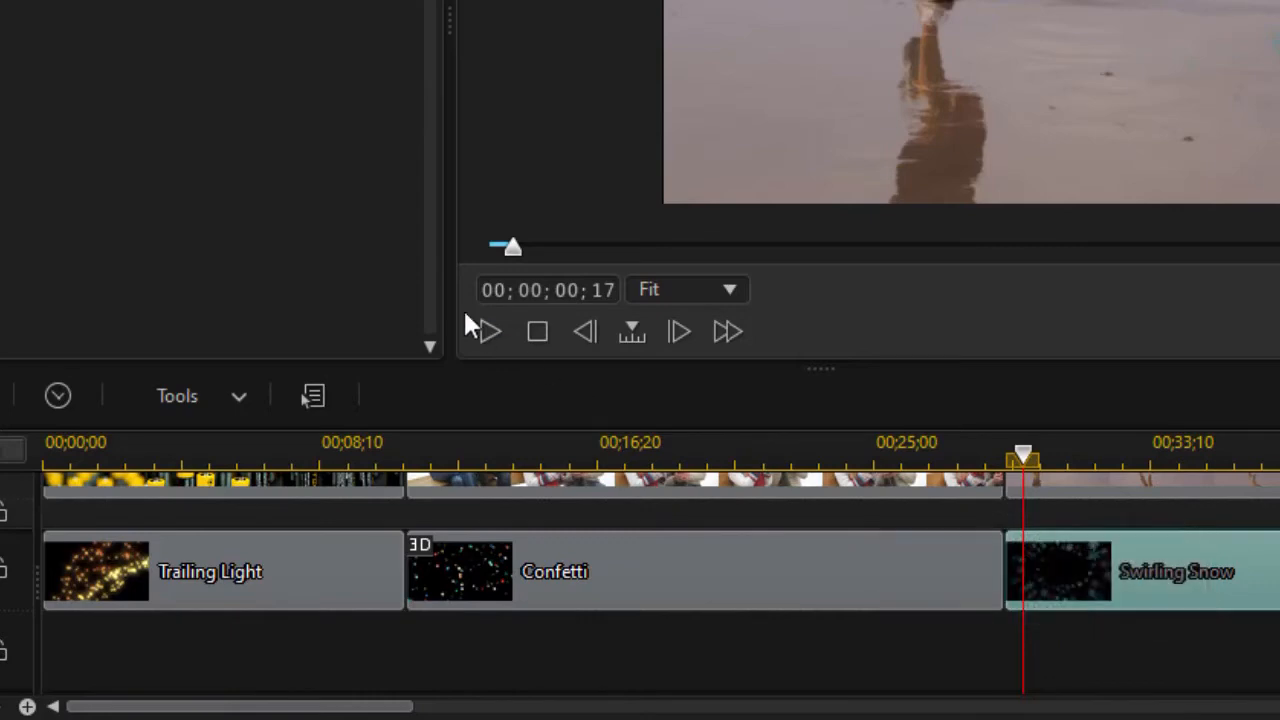
pyautogui.click(160, 398)
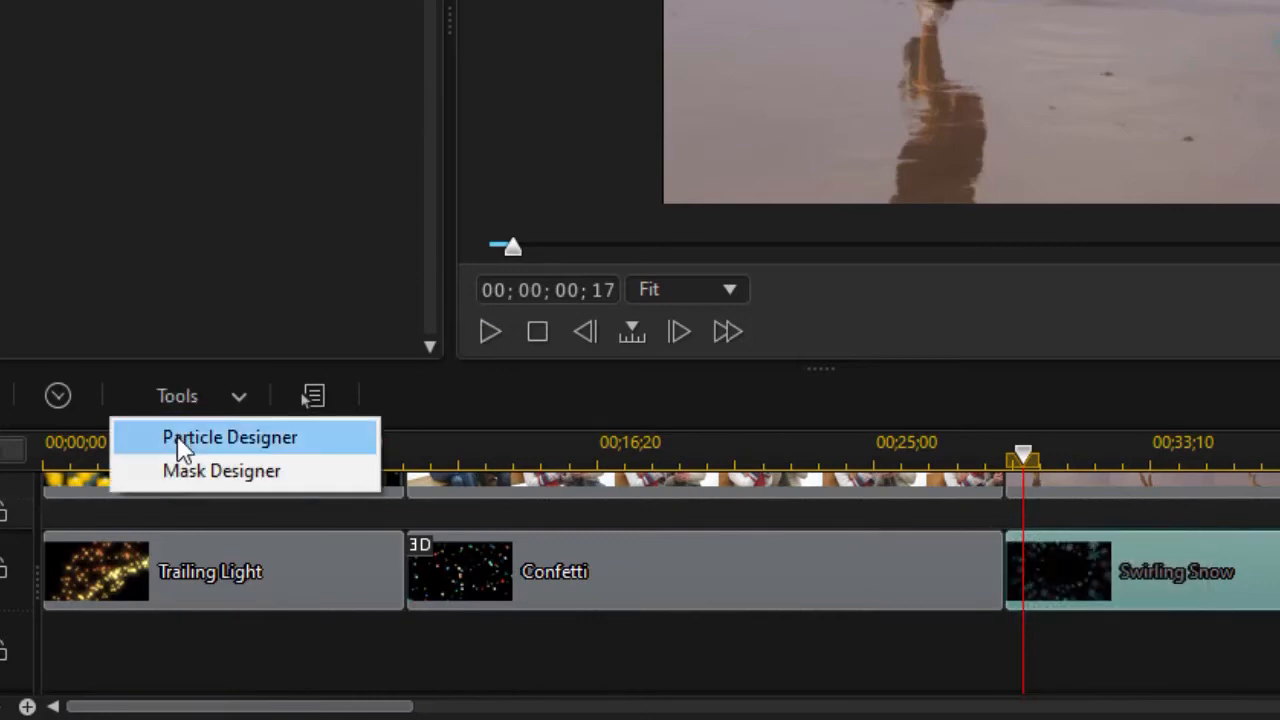
pyautogui.click(197, 476)
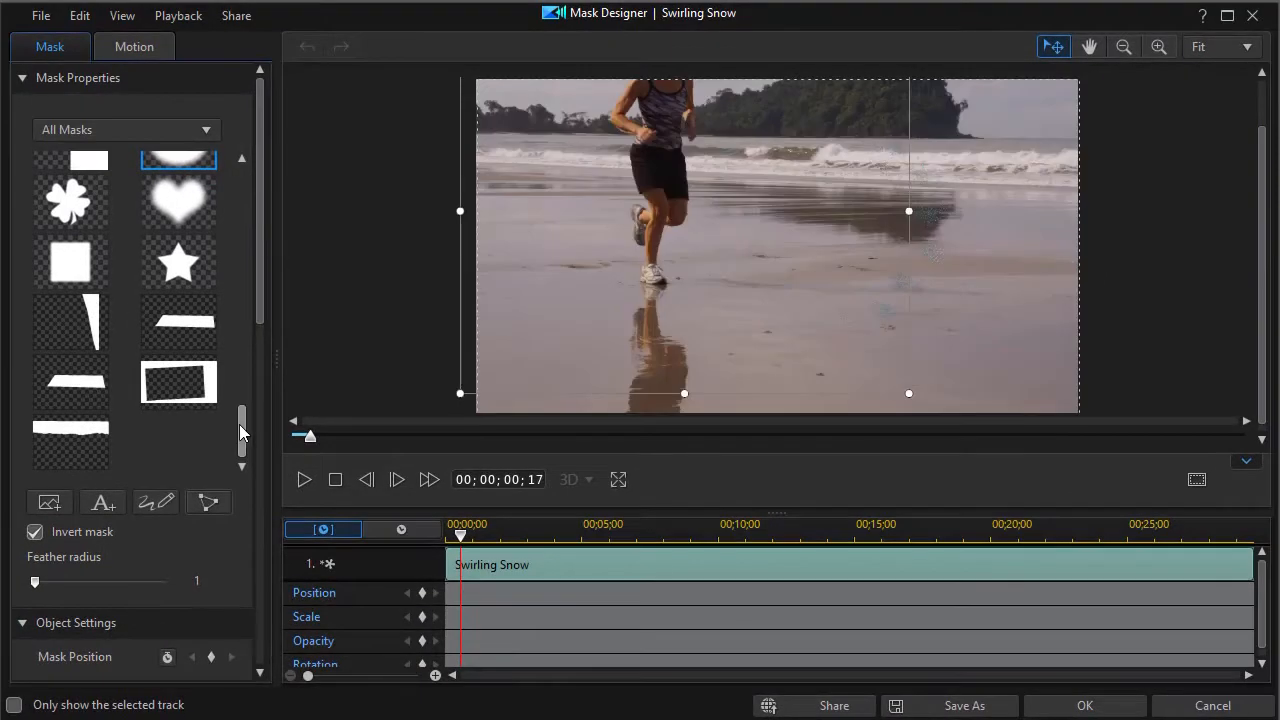
# - Apply the inverted soft ellipse mask over the runner and keyframe its position and scale at the start of the clip
pyautogui.moveTo(237, 413); pyautogui.dragTo(240, 379)
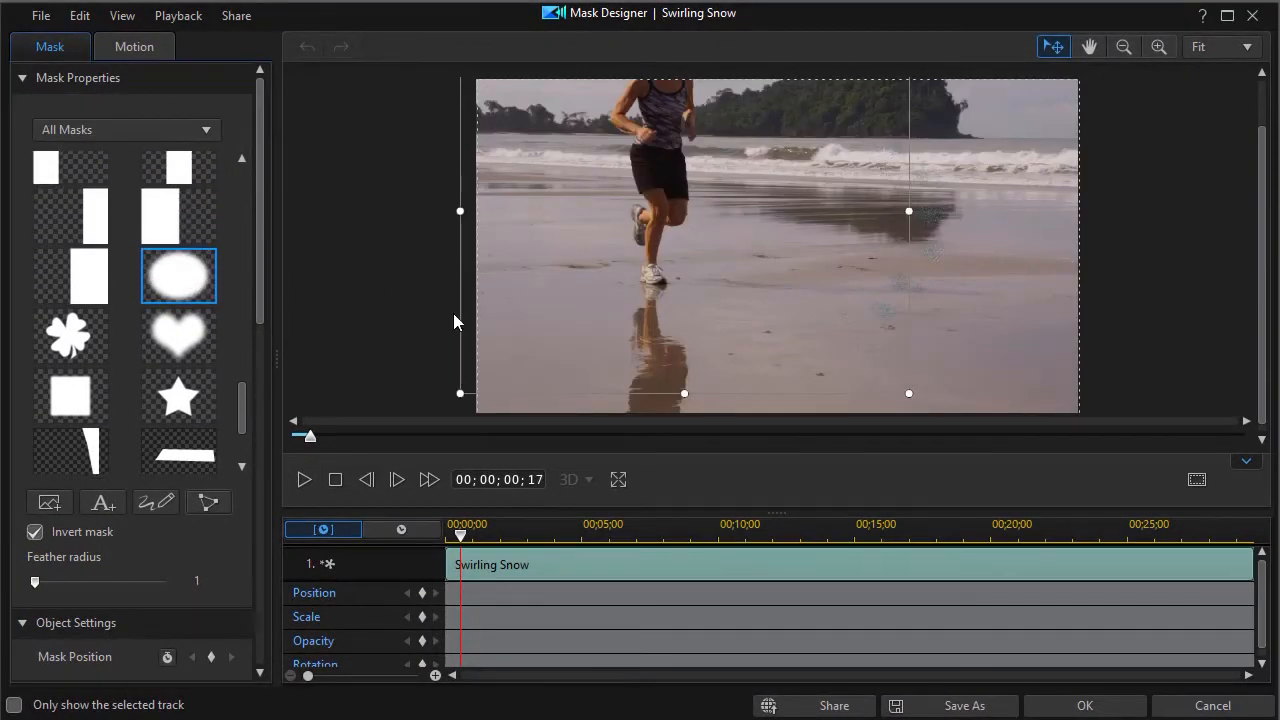
pyautogui.moveTo(255, 309); pyautogui.dragTo(253, 517)
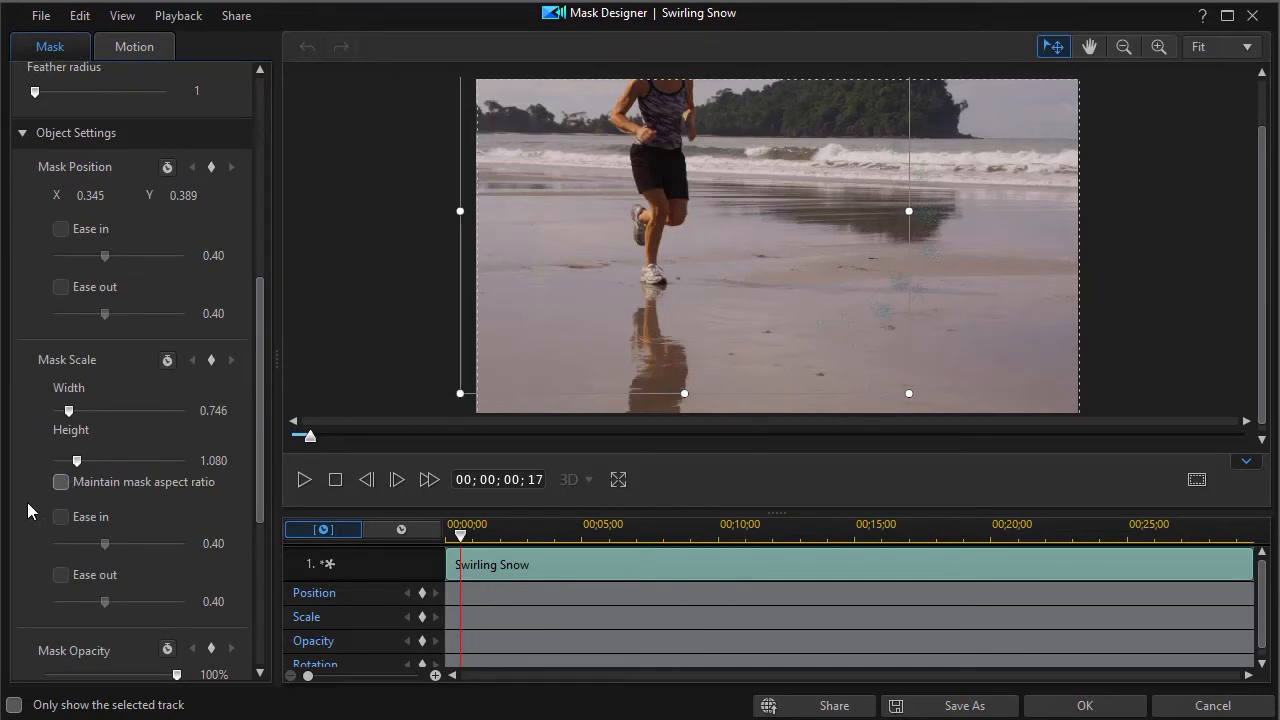
pyautogui.moveTo(260, 433); pyautogui.dragTo(279, 276)
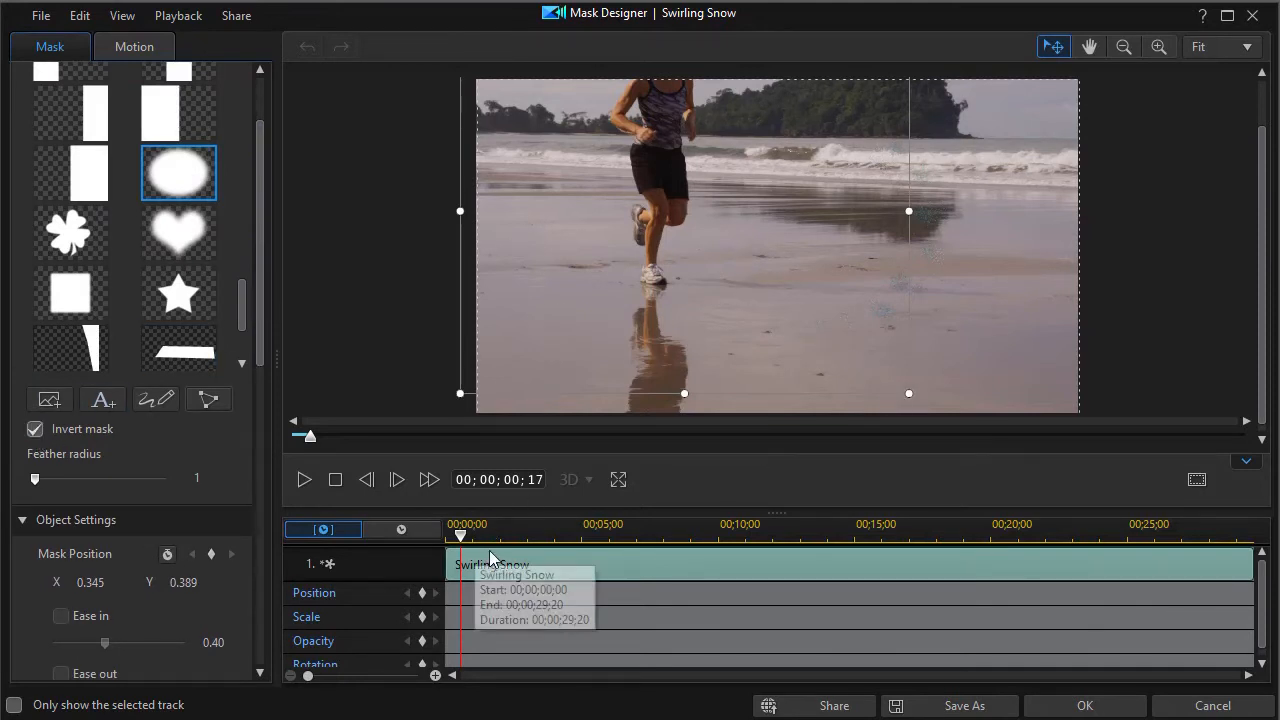
pyautogui.moveTo(461, 538); pyautogui.dragTo(435, 549)
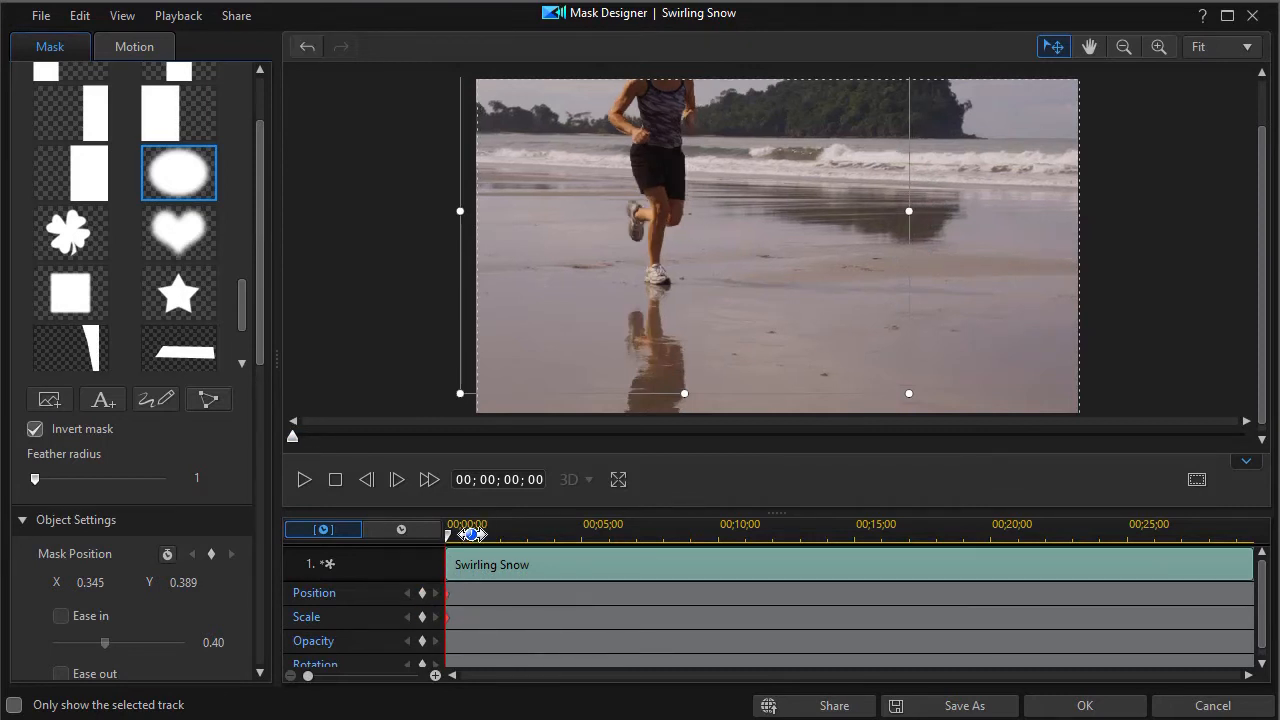
# - At 00;00;01;29, narrow the ellipse mask from both sides and recenter it over the runner, at about X 0.326, Y 0.330
pyautogui.moveTo(449, 528); pyautogui.dragTo(505, 560)
pyautogui.moveTo(908, 213); pyautogui.dragTo(808, 211)
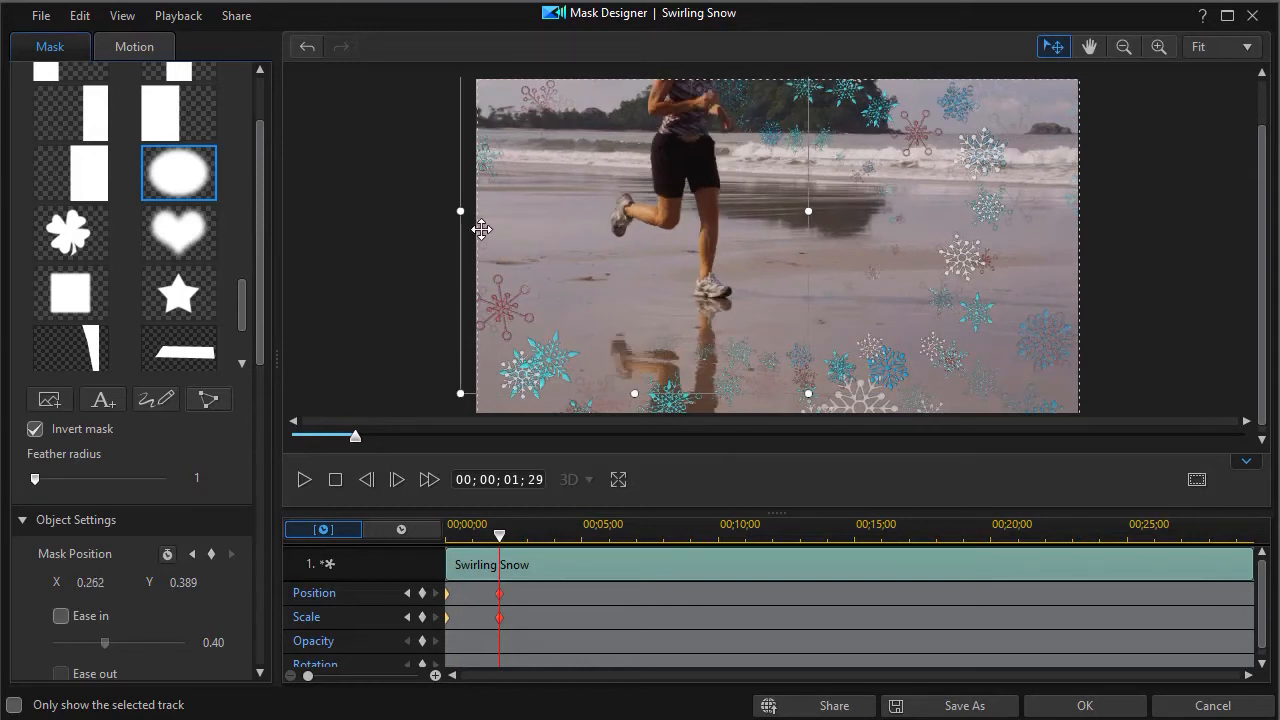
pyautogui.moveTo(458, 213); pyautogui.dragTo(507, 213)
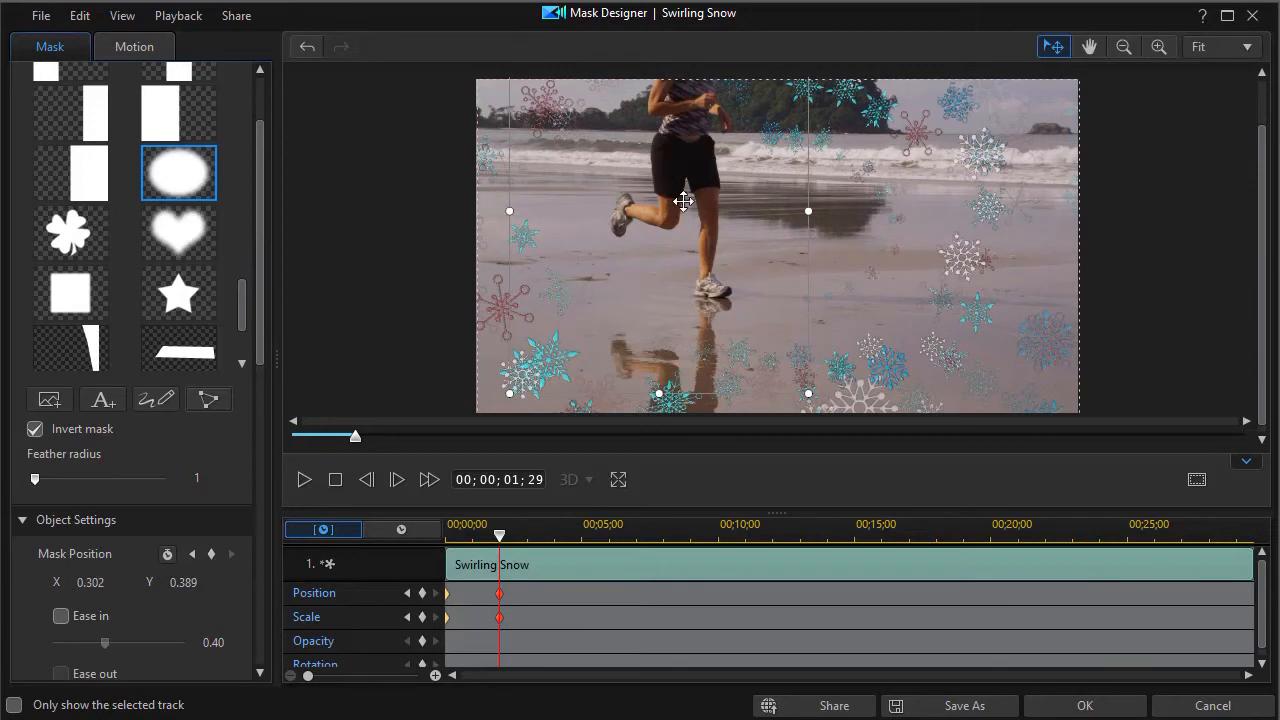
pyautogui.scroll(2, 1262, 122)
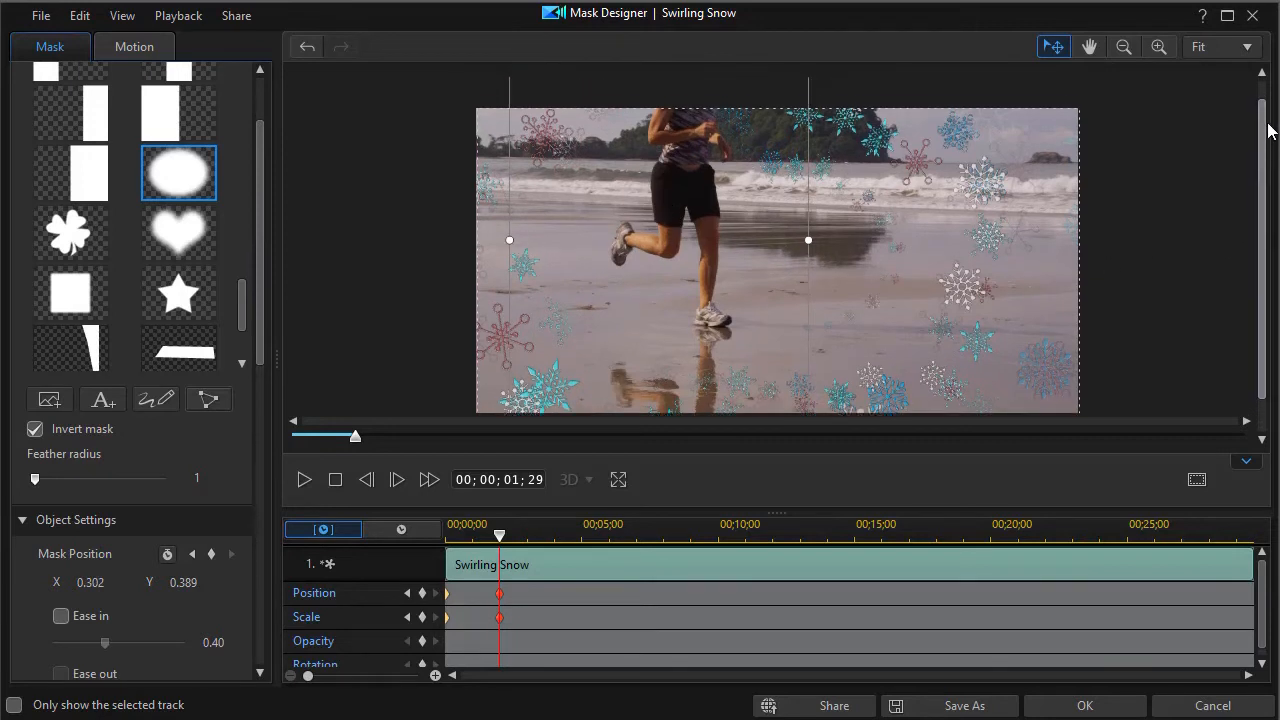
pyautogui.moveTo(671, 237); pyautogui.dragTo(685, 218)
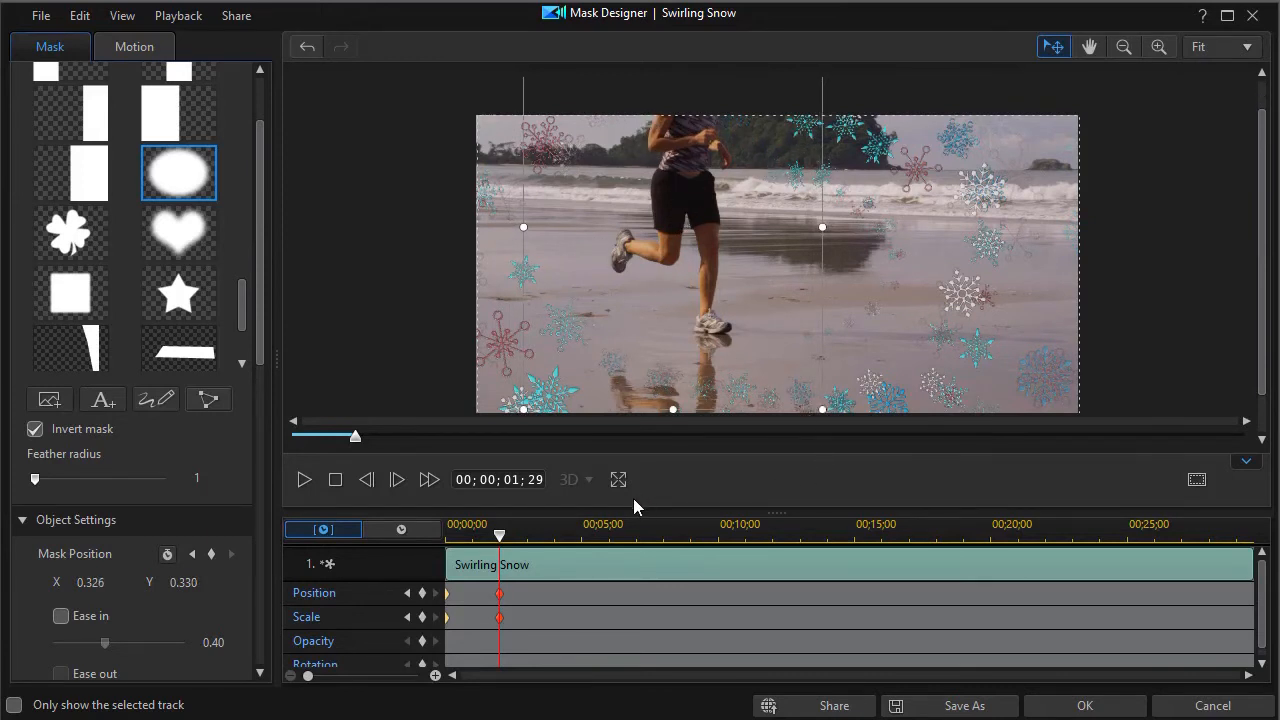
# - Keep the mask on the runner with further keyframes from 00;00;05;10 through 00;00;18;21, and apply the mask to Swirling Snow
pyautogui.click(590, 532)
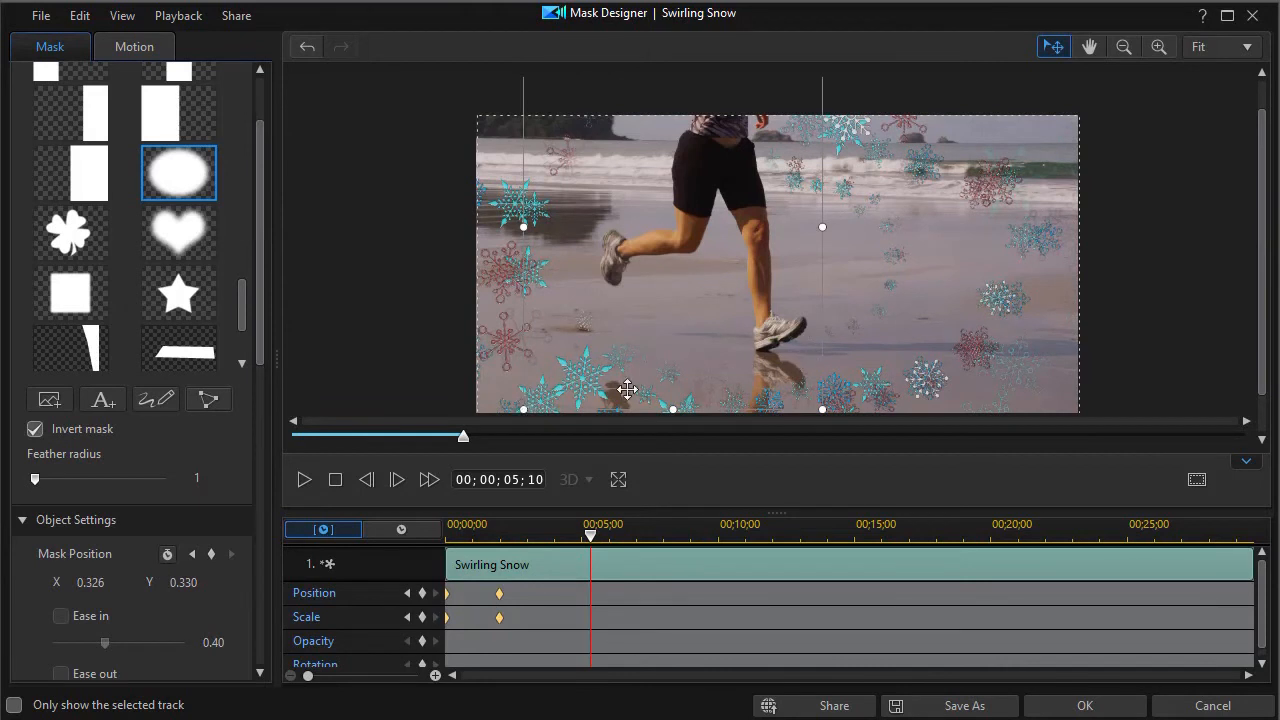
pyautogui.moveTo(656, 248); pyautogui.dragTo(695, 247)
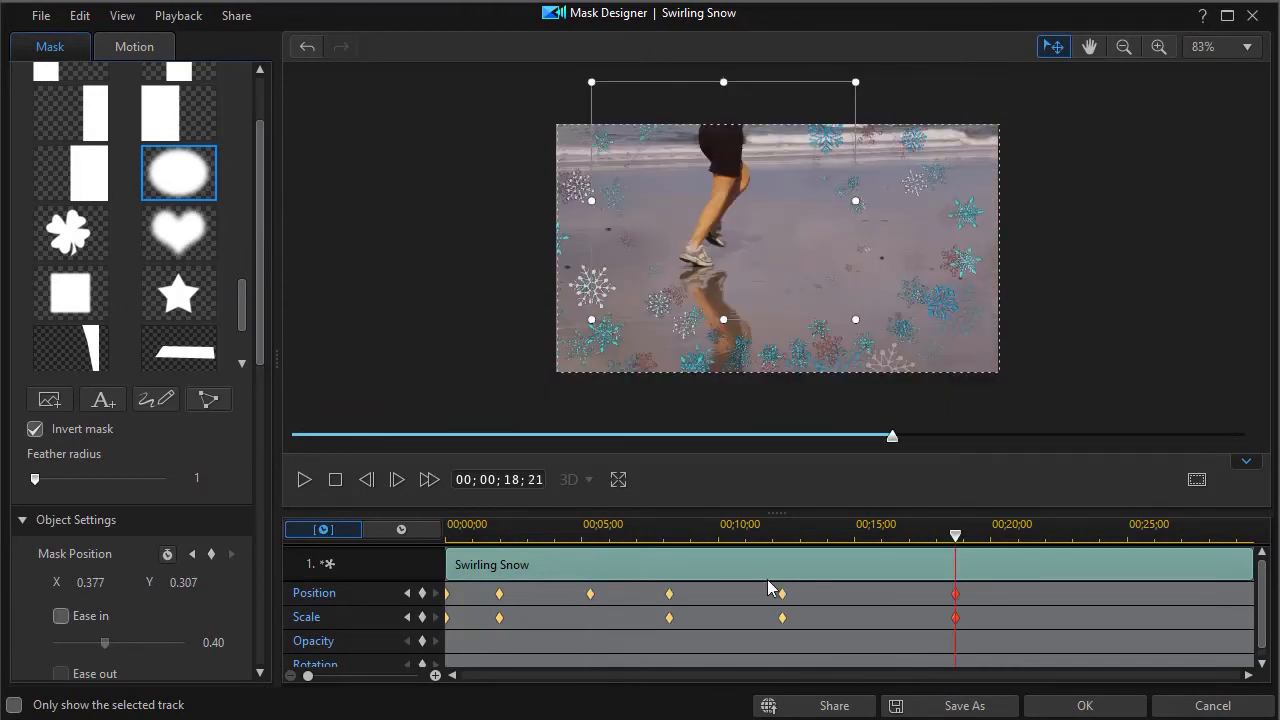
pyautogui.click(1102, 707)
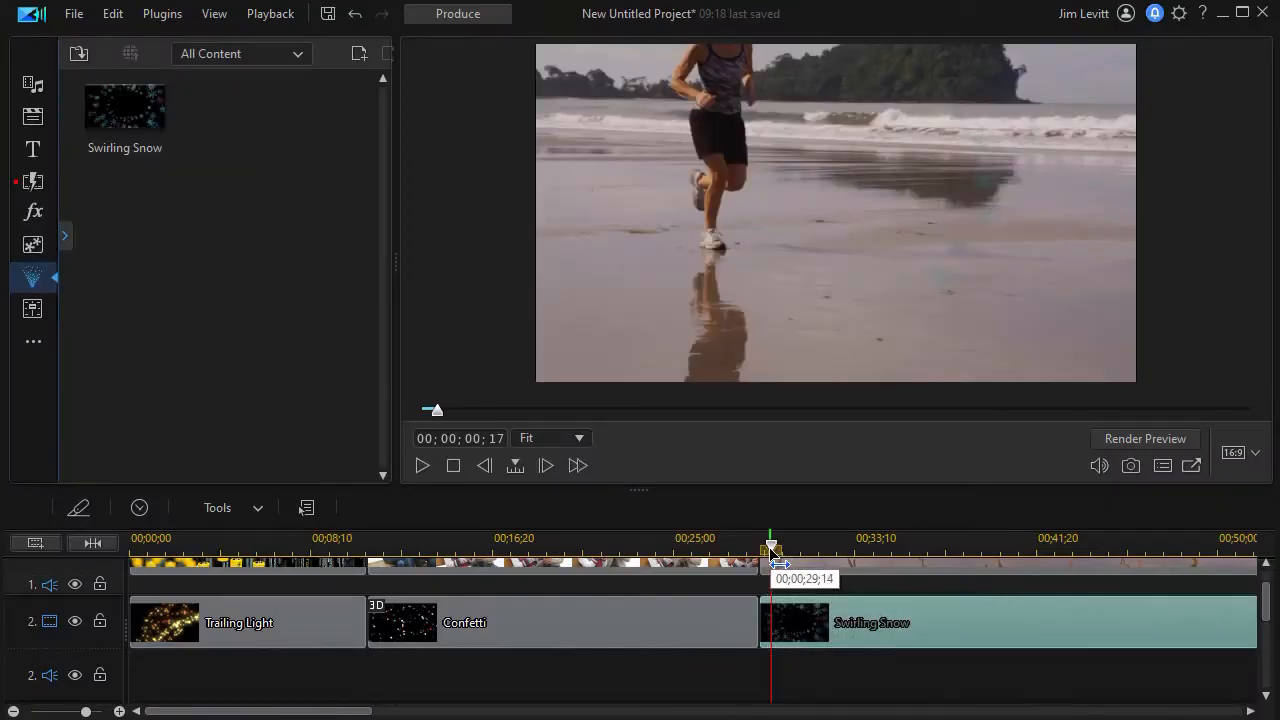
# - Preview the masked Swirling Snow effect from the start of its clip
pyautogui.moveTo(771, 546); pyautogui.dragTo(761, 559)
pyautogui.click(800, 622)
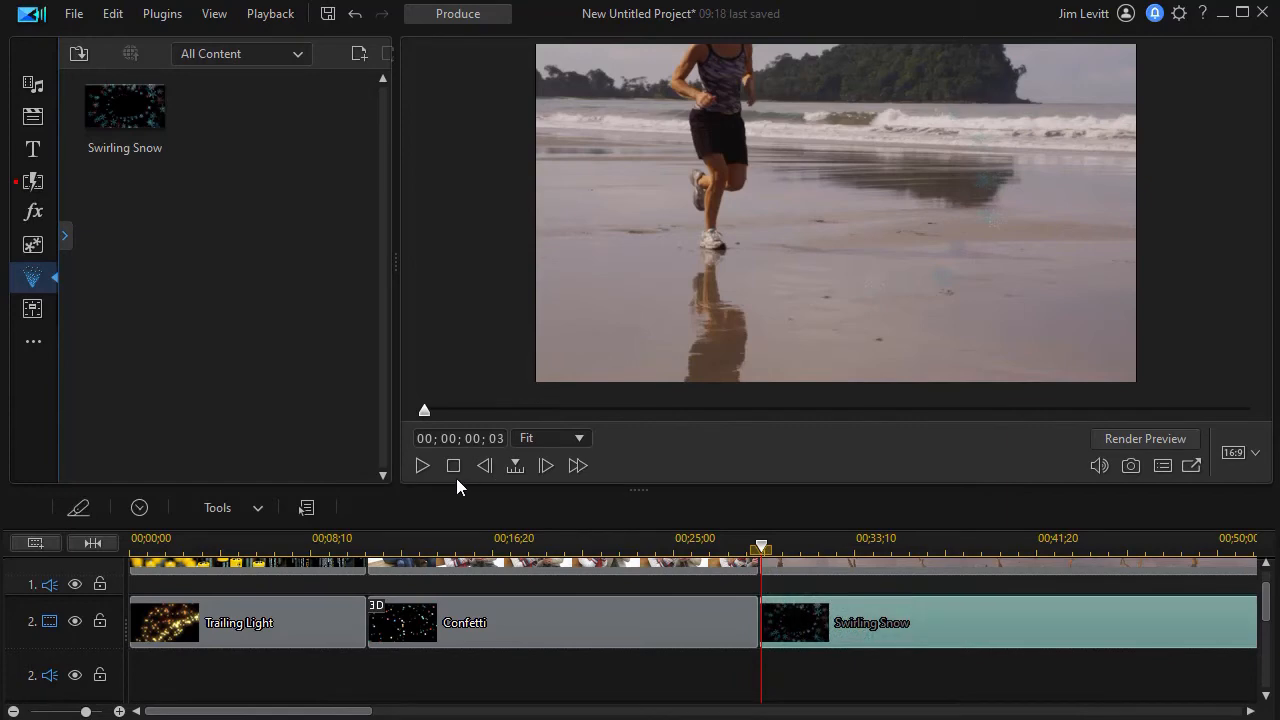
pyautogui.click(422, 466)
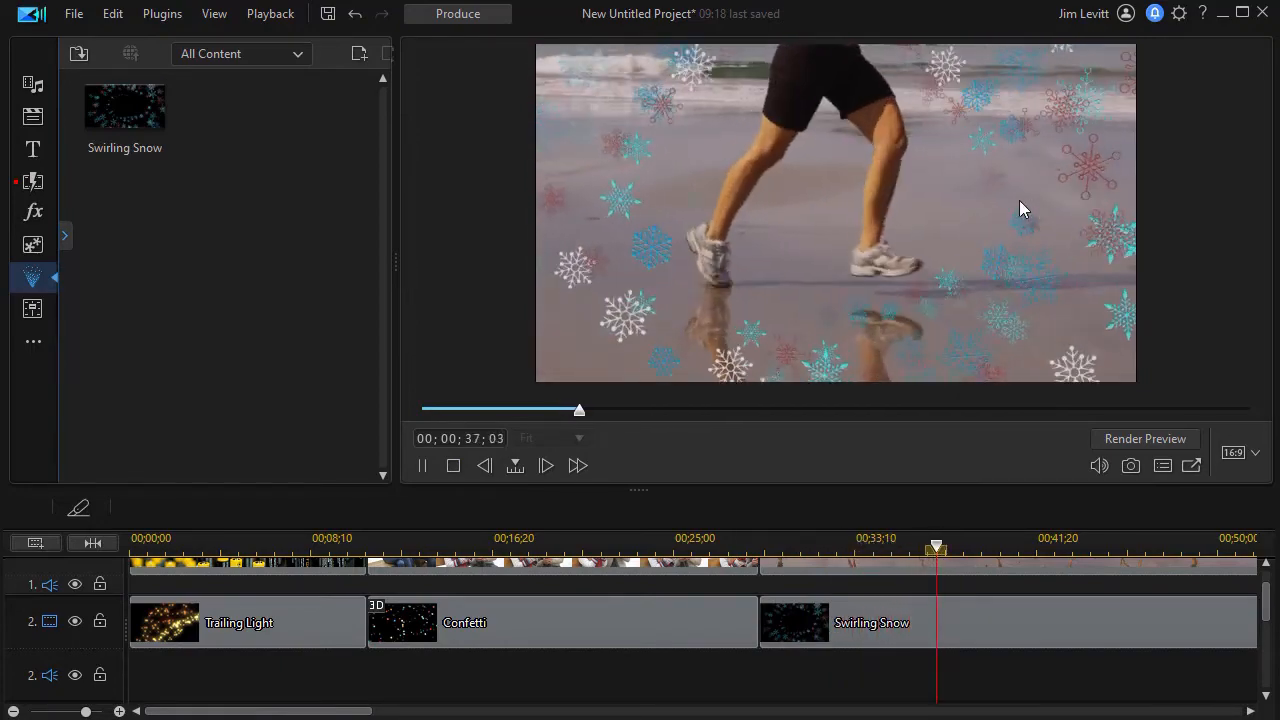
pyautogui.click(453, 465)
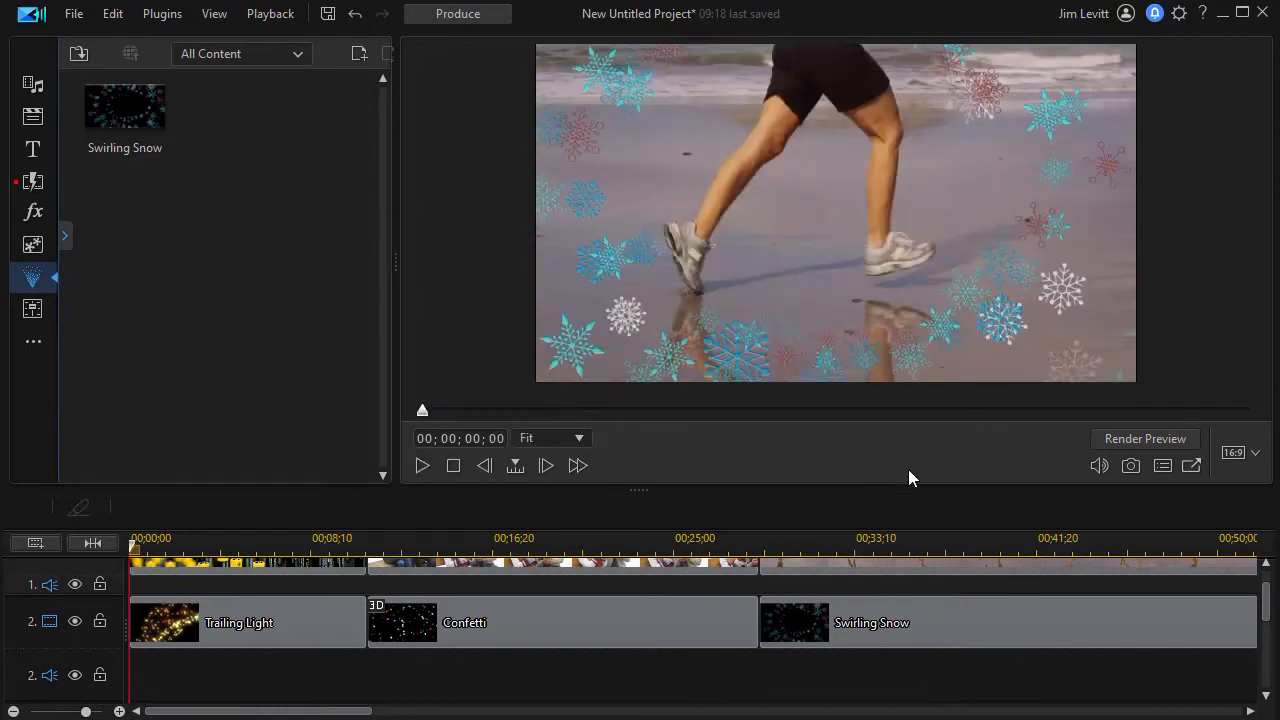
# - Search the particle library for "light" and add 02_Light to track 2 after Swirling Snow, spanning the highway clip
pyautogui.moveTo(335, 711); pyautogui.dragTo(543, 700)
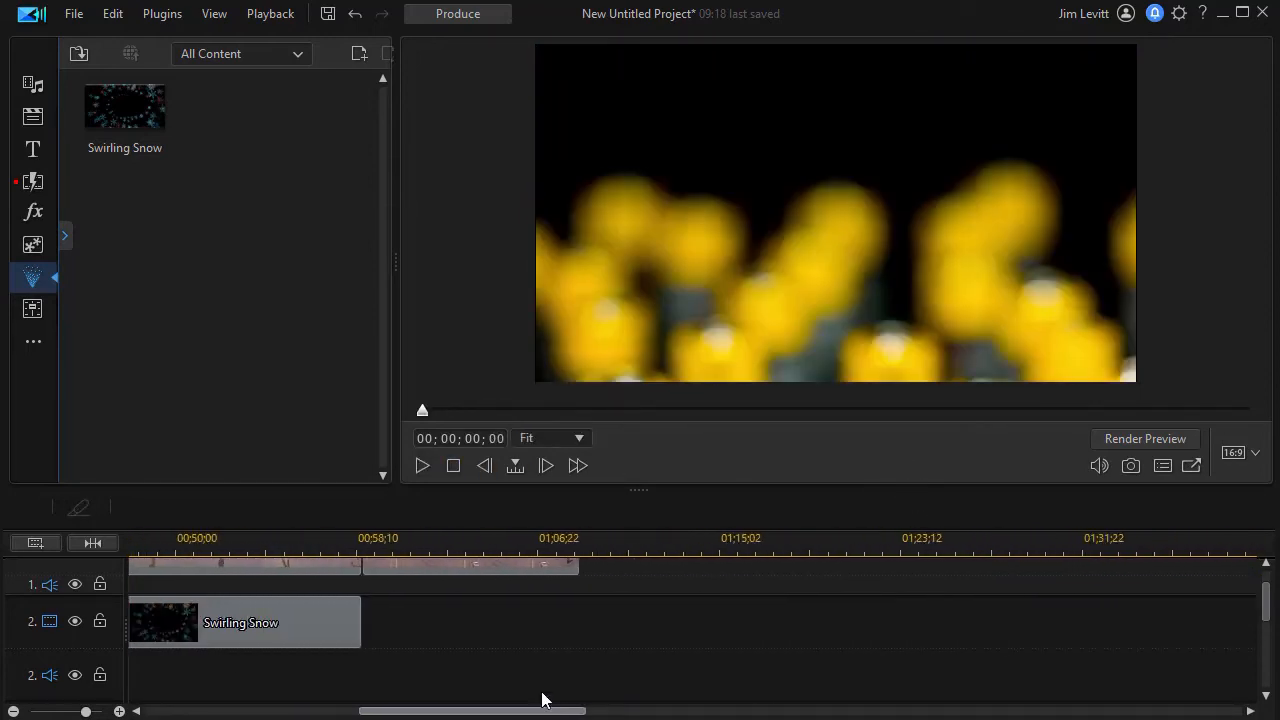
pyautogui.click(438, 537)
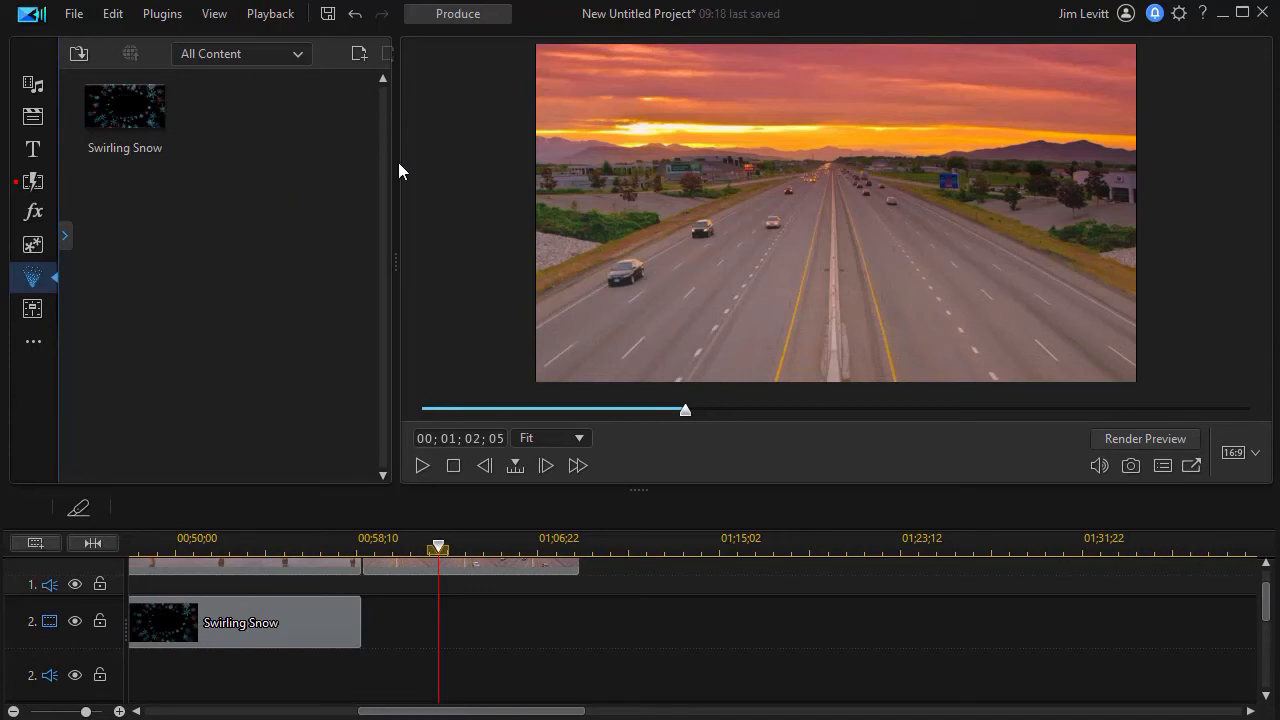
pyautogui.moveTo(396, 266); pyautogui.dragTo(632, 266)
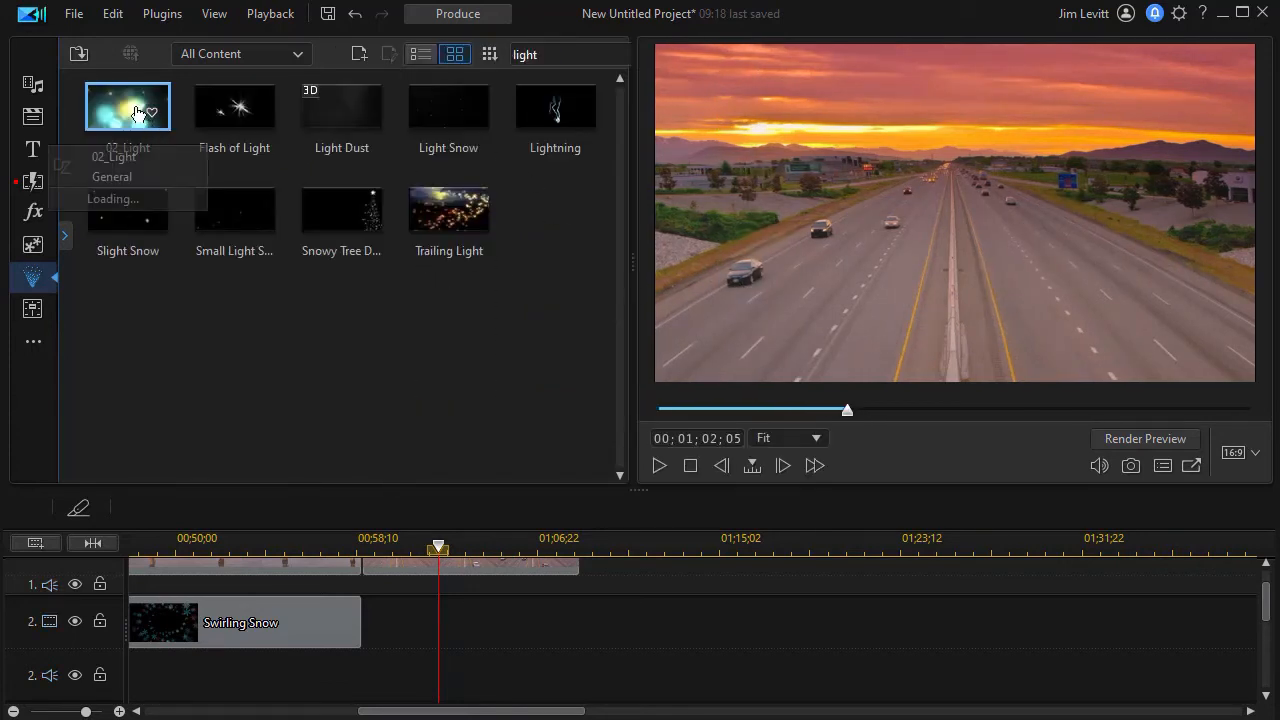
pyautogui.moveTo(148, 119); pyautogui.dragTo(366, 642)
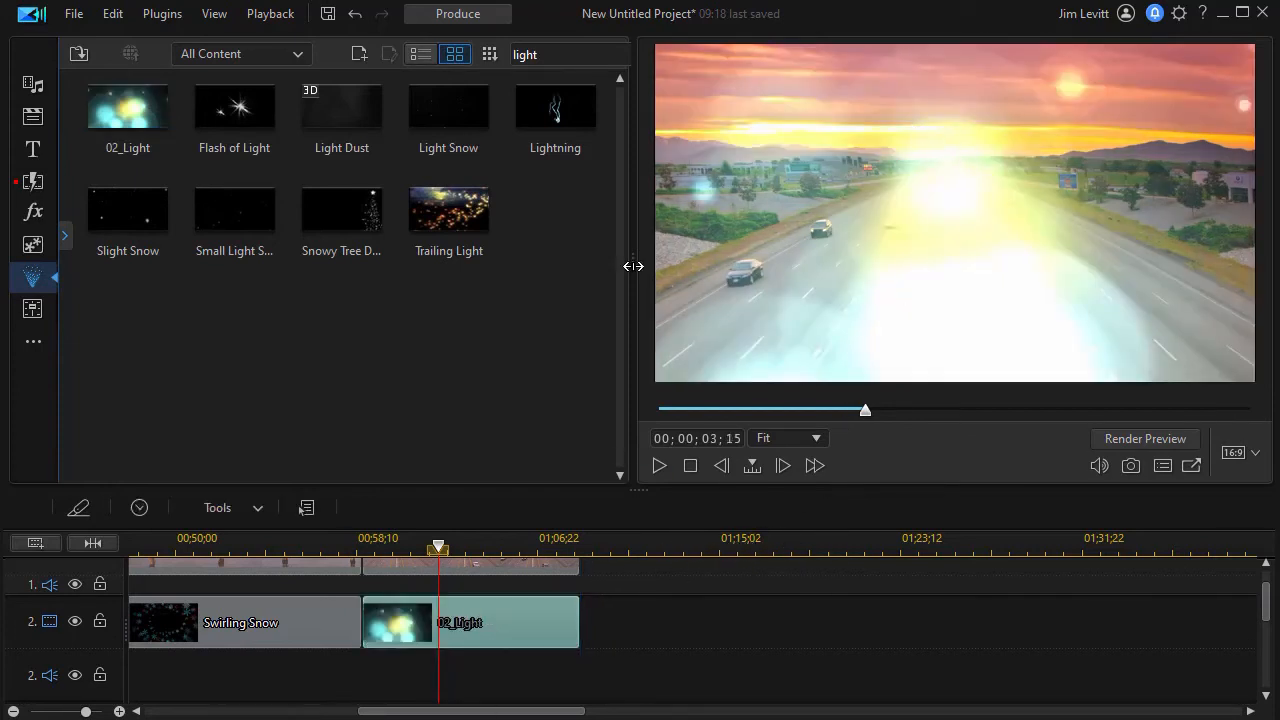
# - Preview the 02_Light particle over the highway clip and pause on a frame with the bright glow
pyautogui.moveTo(440, 562); pyautogui.dragTo(386, 564)
pyautogui.click(440, 604)
pyautogui.click(659, 466)
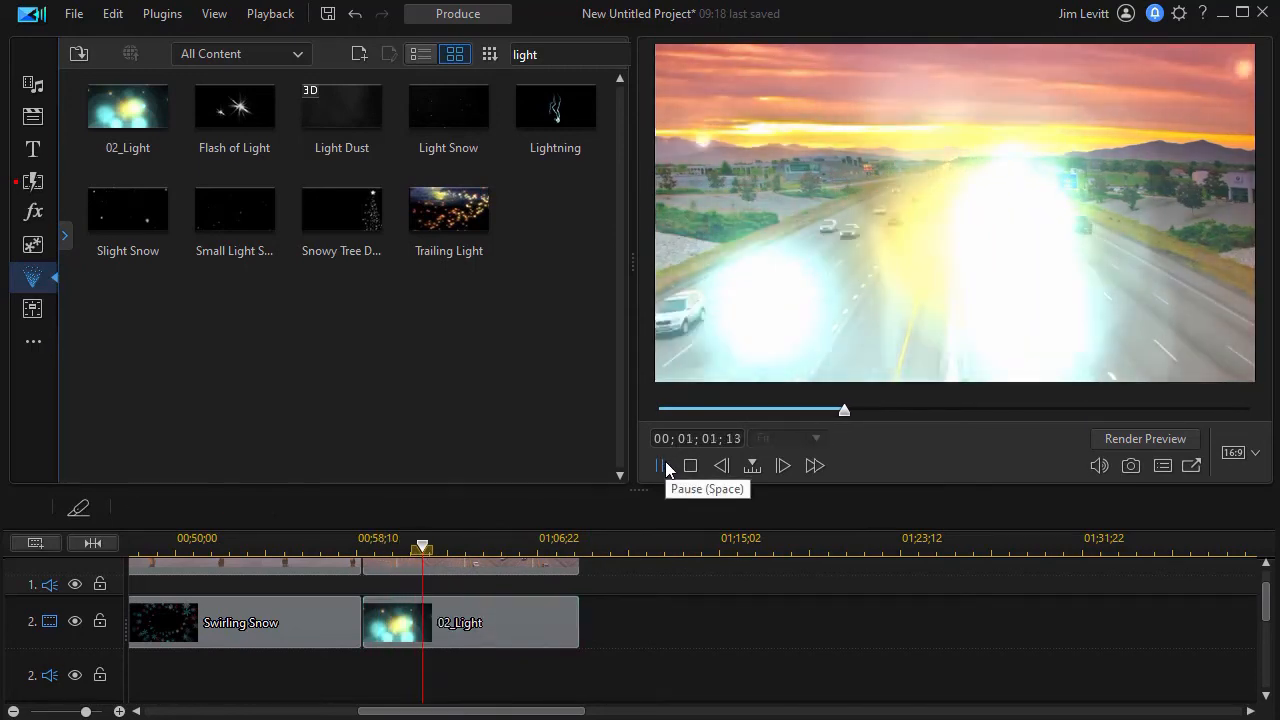
pyautogui.click(662, 466)
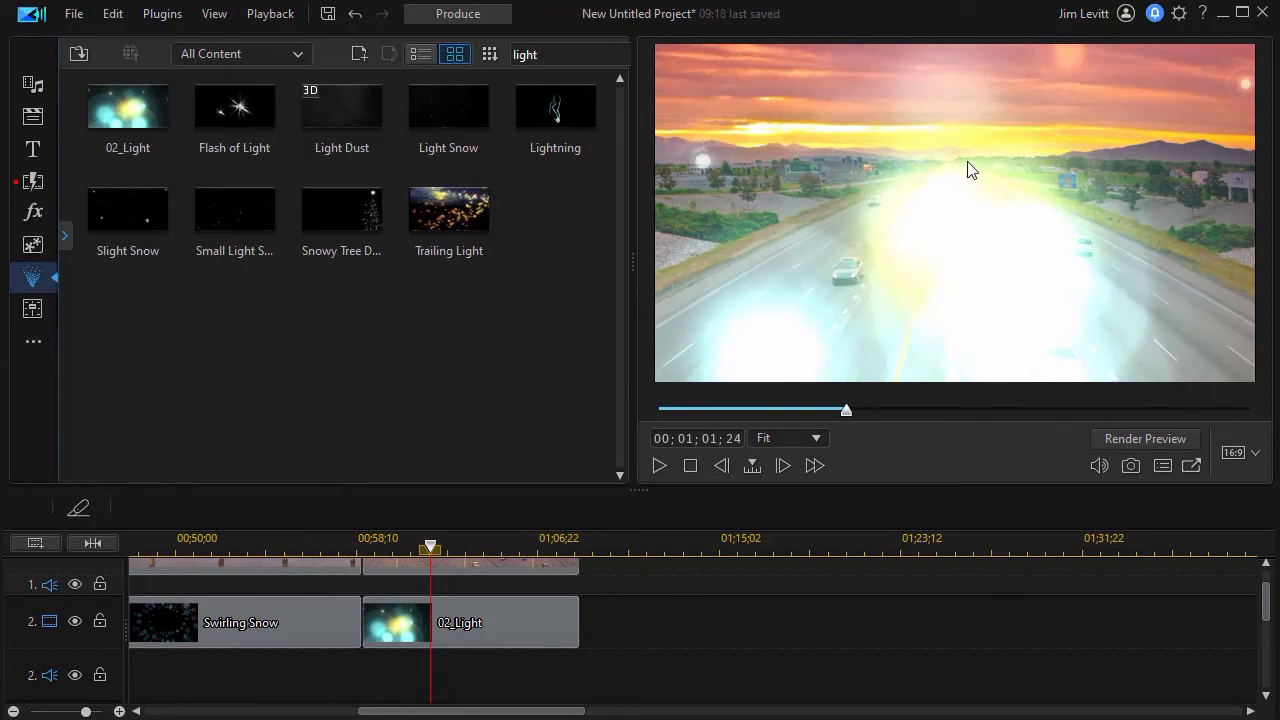
# - Open the 02_Light clip on track 2 in the Mask Designer
pyautogui.click(503, 617)
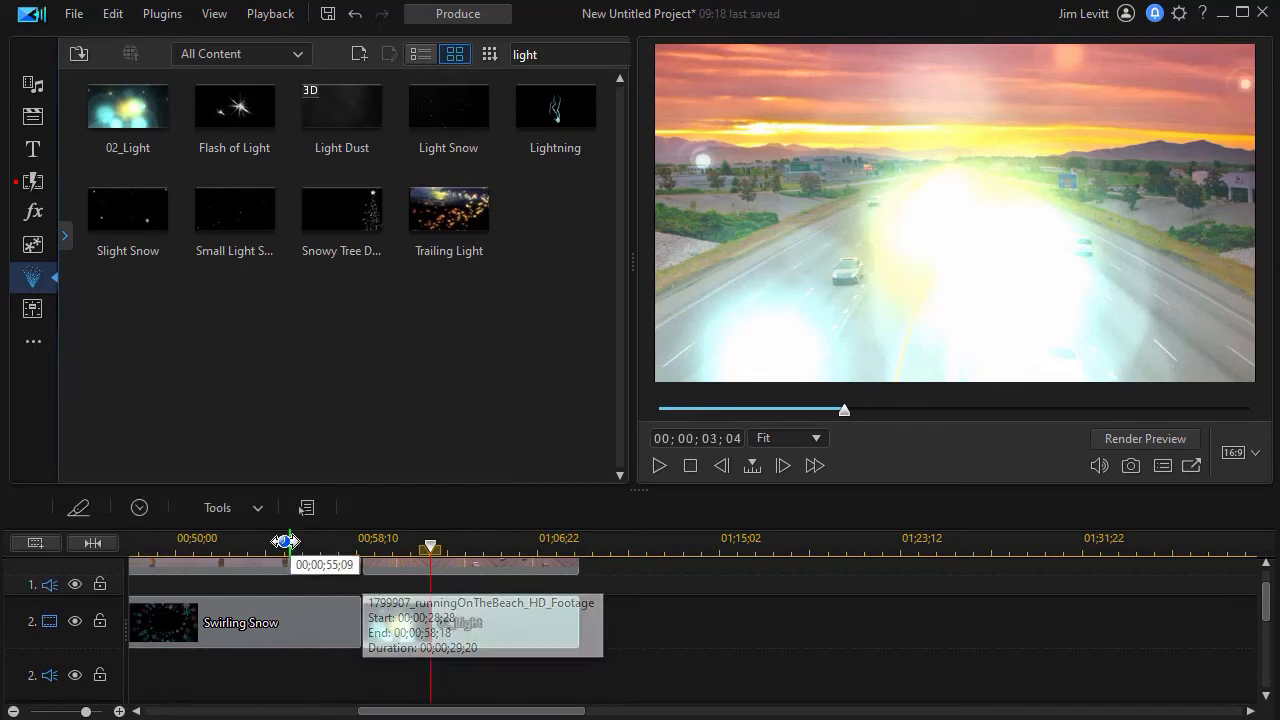
pyautogui.click(222, 508)
pyautogui.click(245, 556)
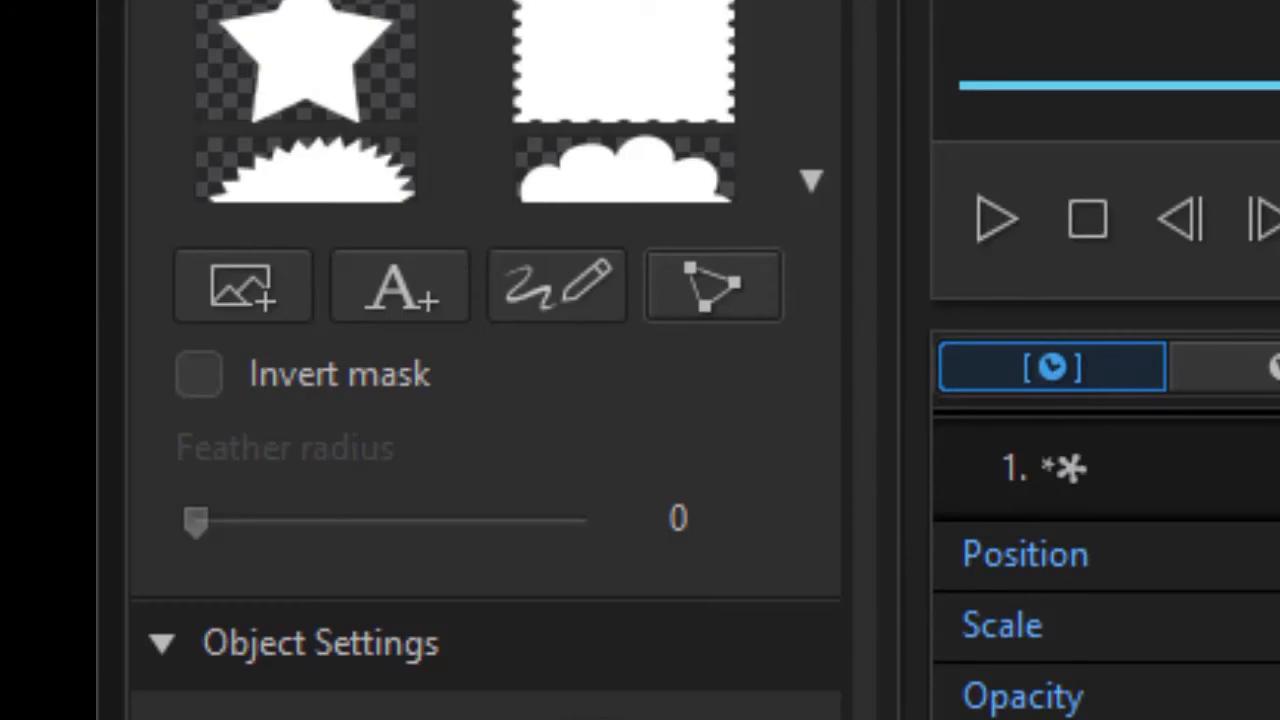
# - Draw a closed custom selection mask around the sky, tracing the mountain ridgeline across the frame and enclosing both upper corners of the image
pyautogui.click(680, 312)
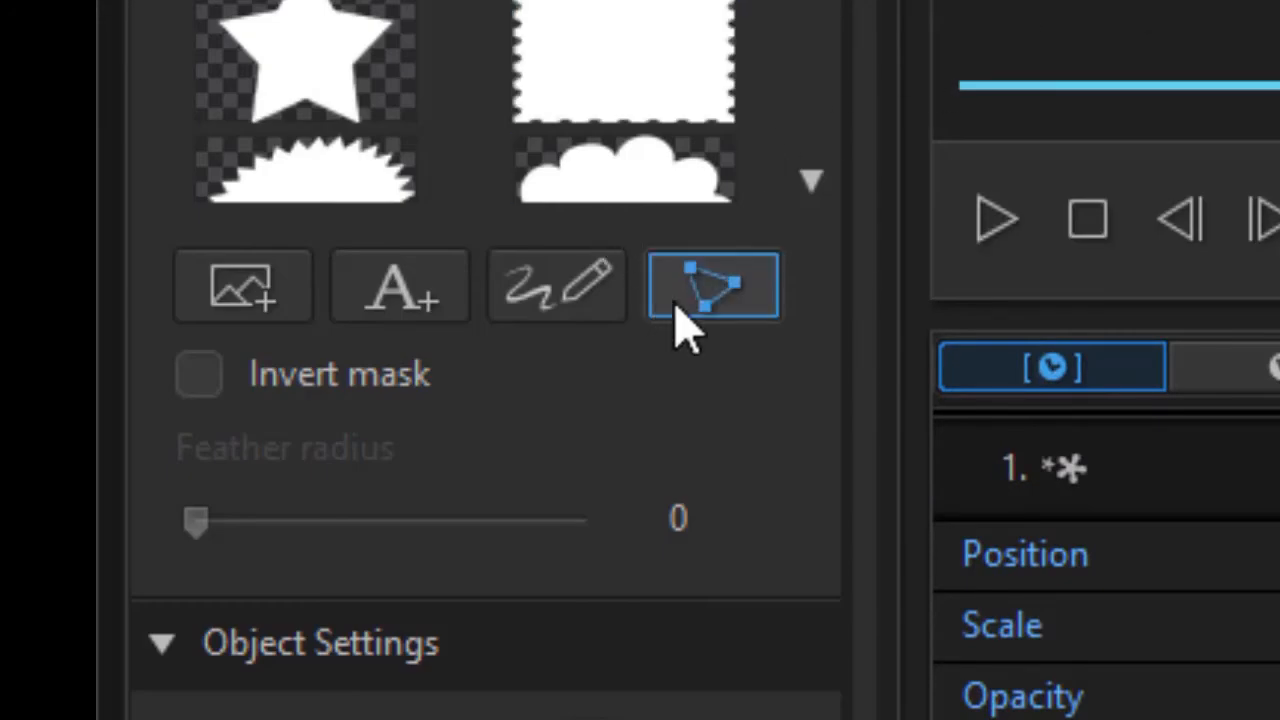
pyautogui.click(745, 305)
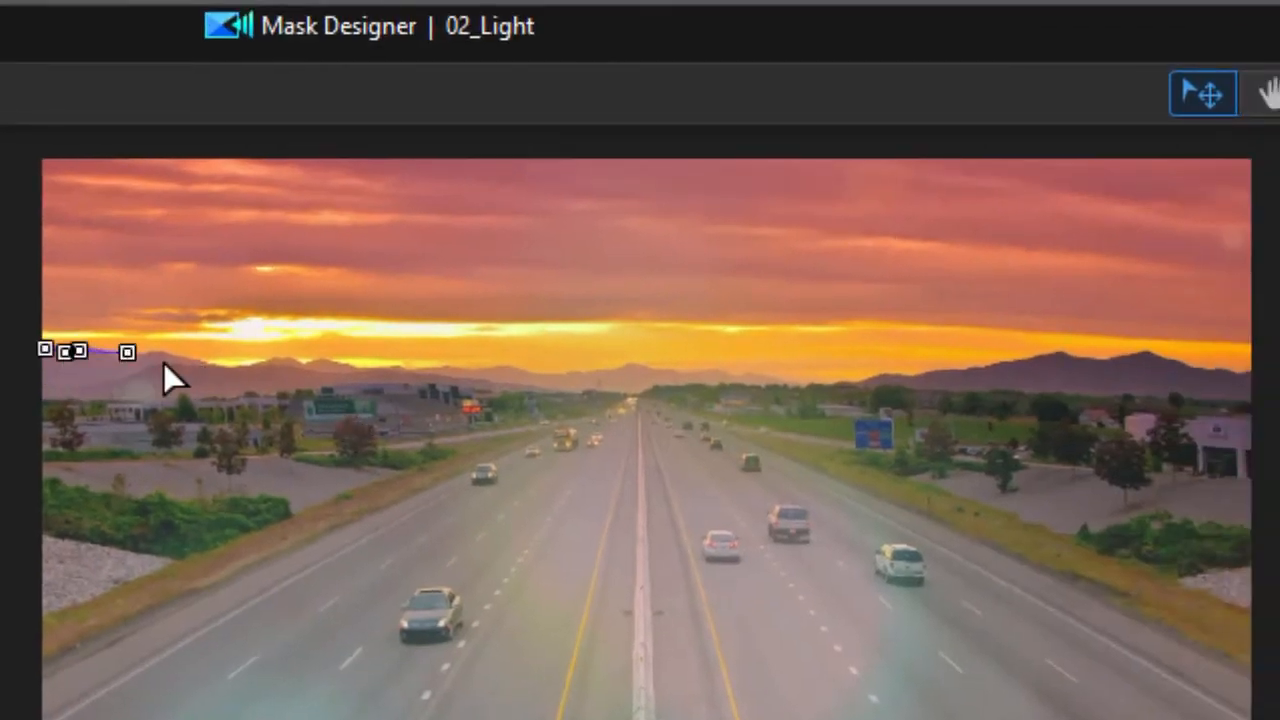
pyautogui.moveTo(212, 370)
pyautogui.mouseDown()
pyautogui.moveTo(264, 386)
pyautogui.moveTo(1142, 348)
pyautogui.mouseUp()
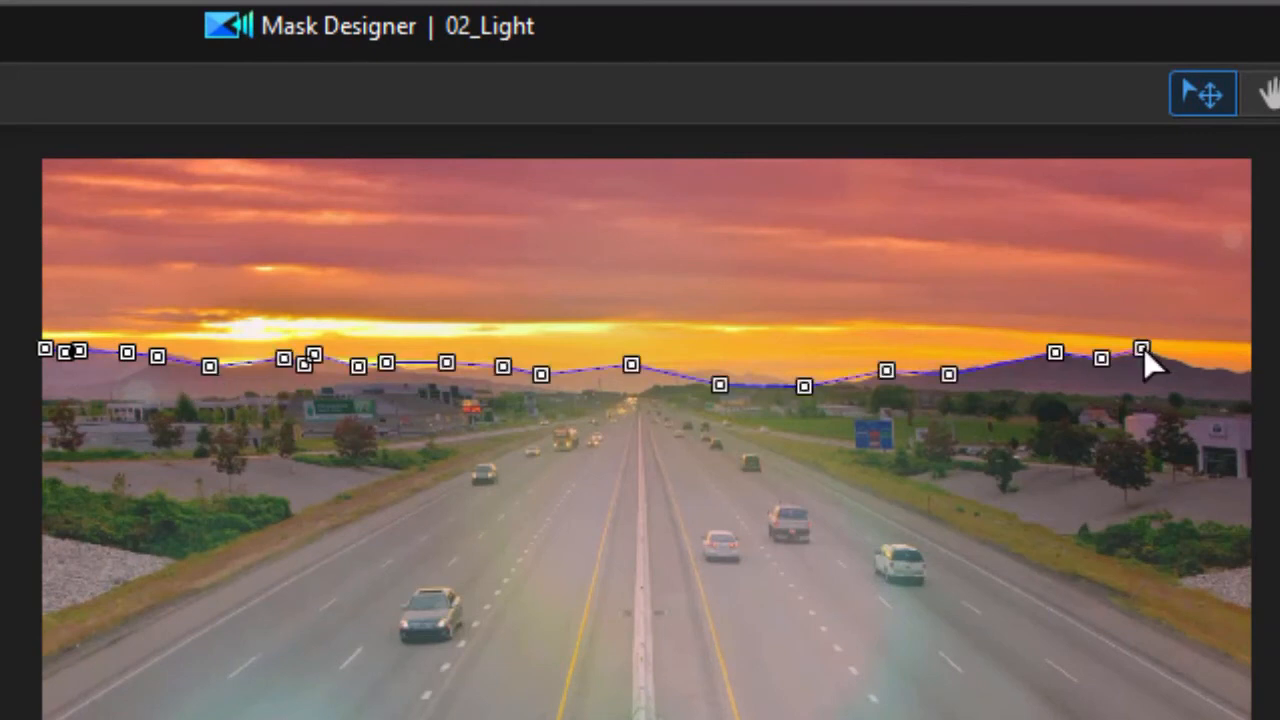
pyautogui.click(1239, 378)
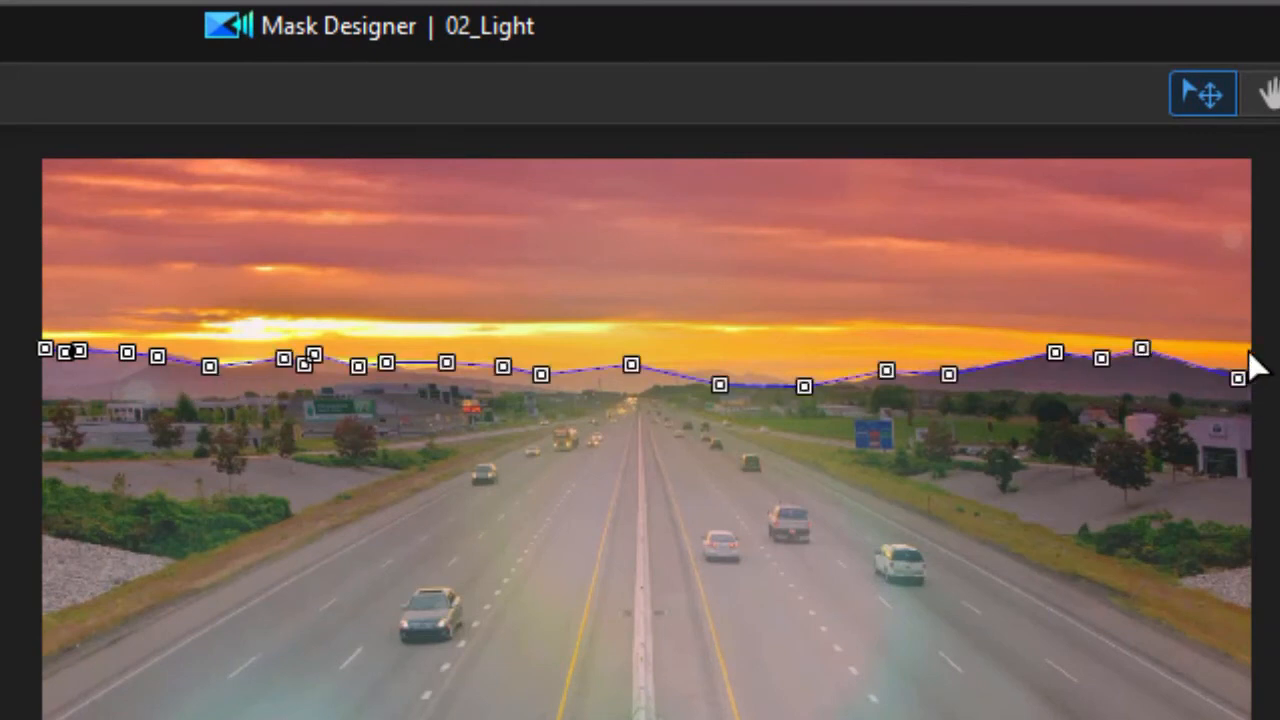
pyautogui.click(1245, 161)
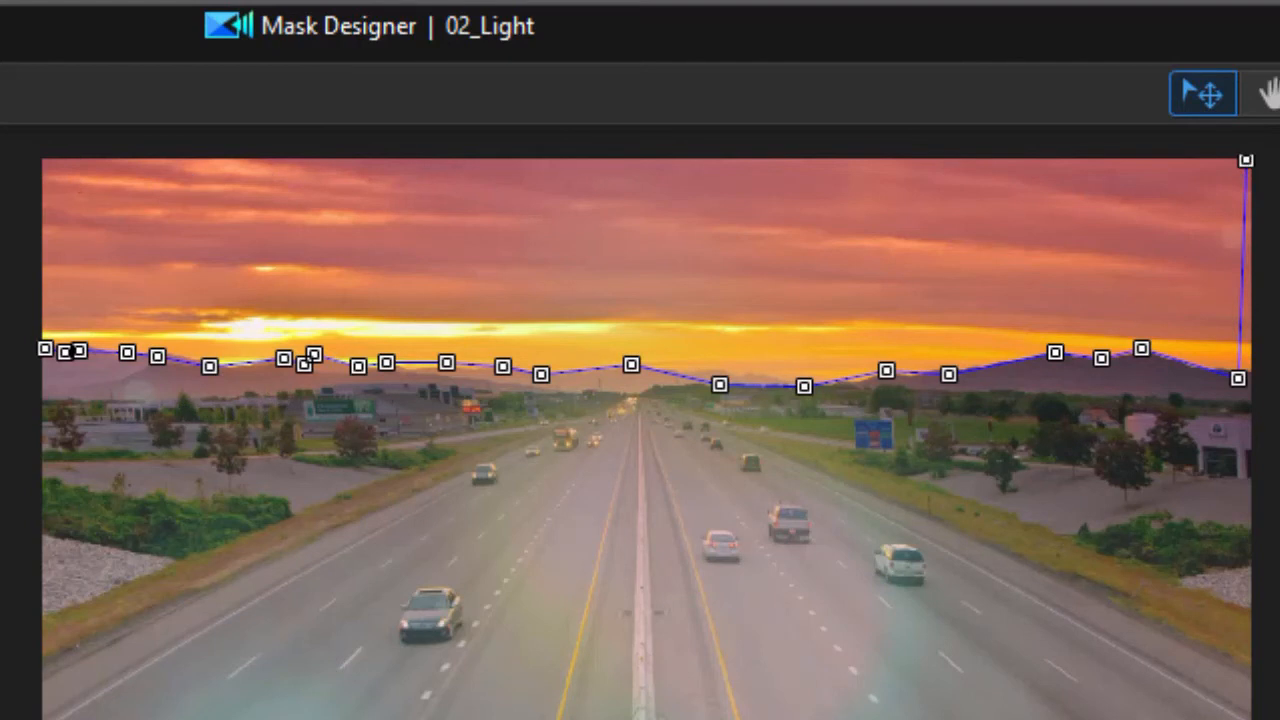
pyautogui.click(47, 163)
pyautogui.click(45, 349)
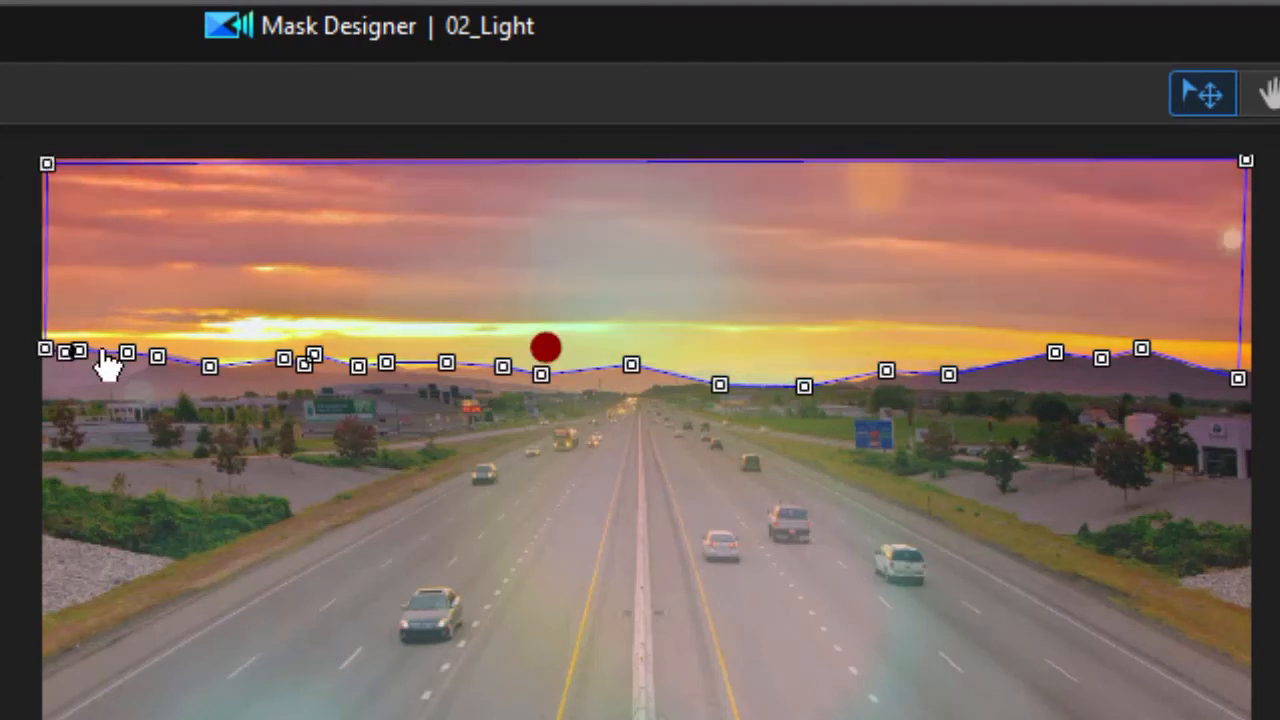